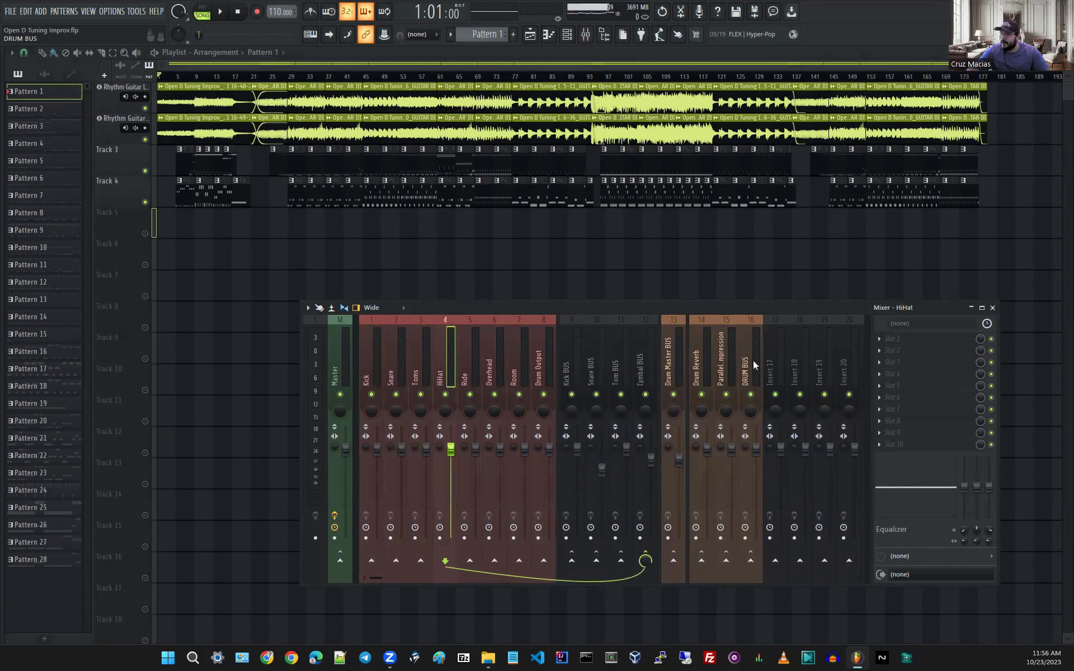
# Examine the drum mixer tracks and their routing, selecting the parallel compression and Drum Reverb tracks.
pyautogui.click(720, 358)
pyautogui.click(697, 364)
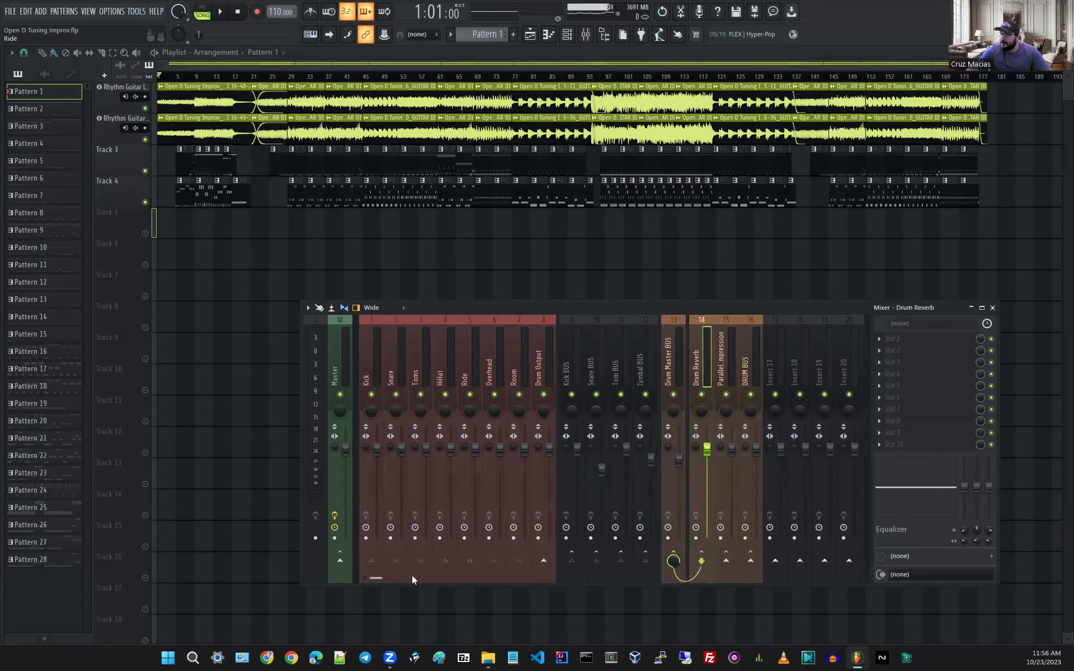
pyautogui.moveTo(378, 578); pyautogui.dragTo(344, 579)
pyautogui.moveTo(383, 580); pyautogui.dragTo(384, 580)
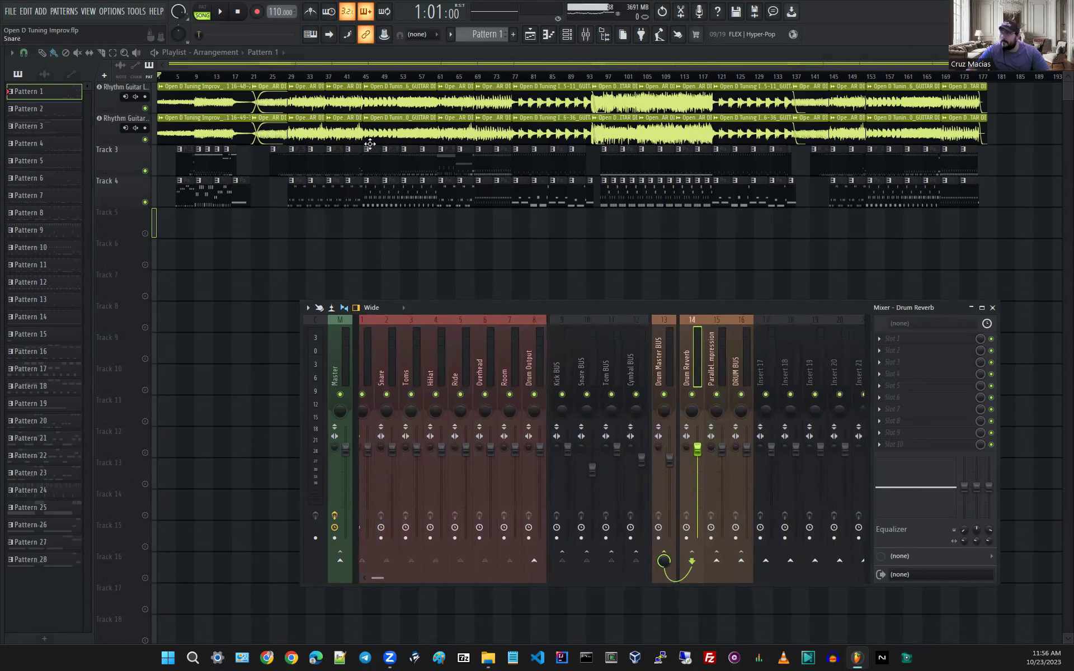
# Open ML Drums from the channel rack, audition the snare and two toms, and close the open windows.
pyautogui.click(566, 34)
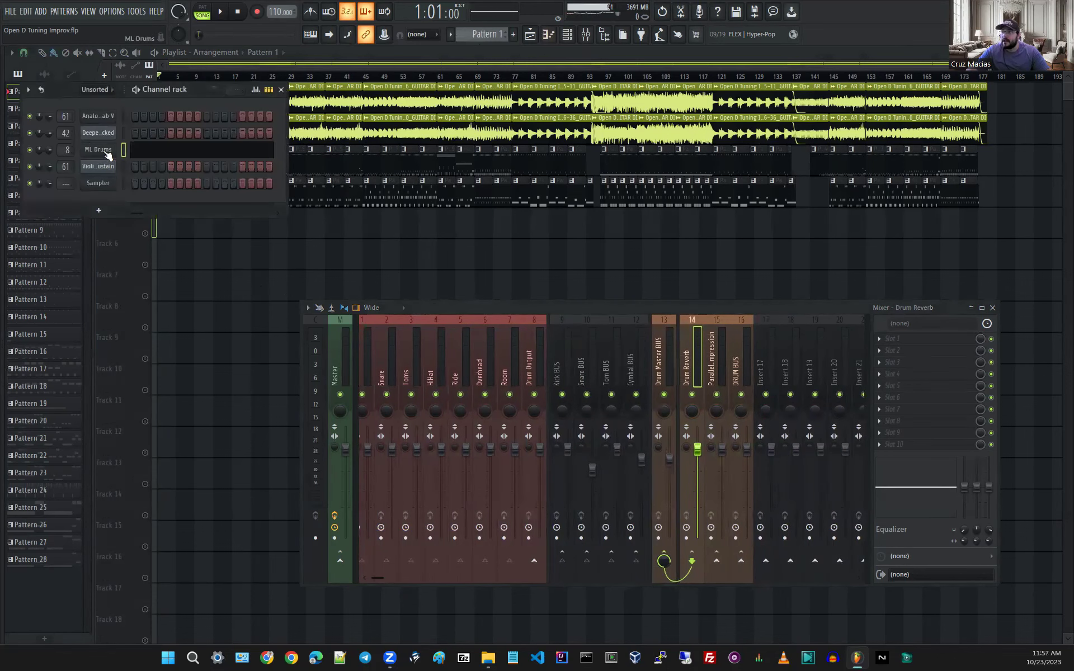
pyautogui.click(106, 152)
pyautogui.click(309, 370)
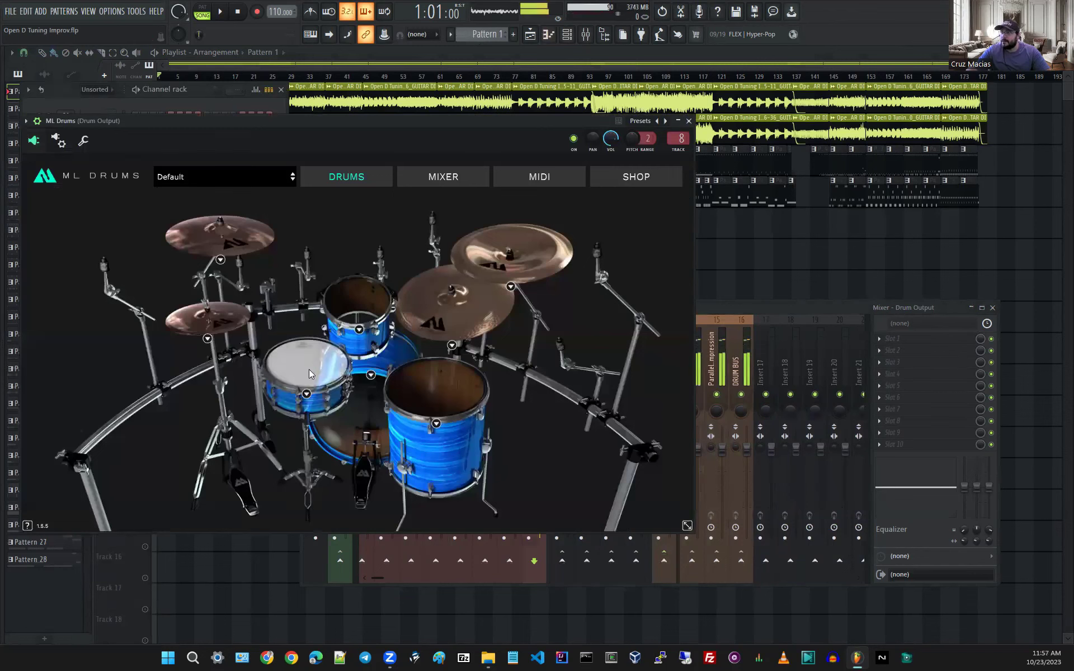
pyautogui.click(442, 389)
pyautogui.click(364, 306)
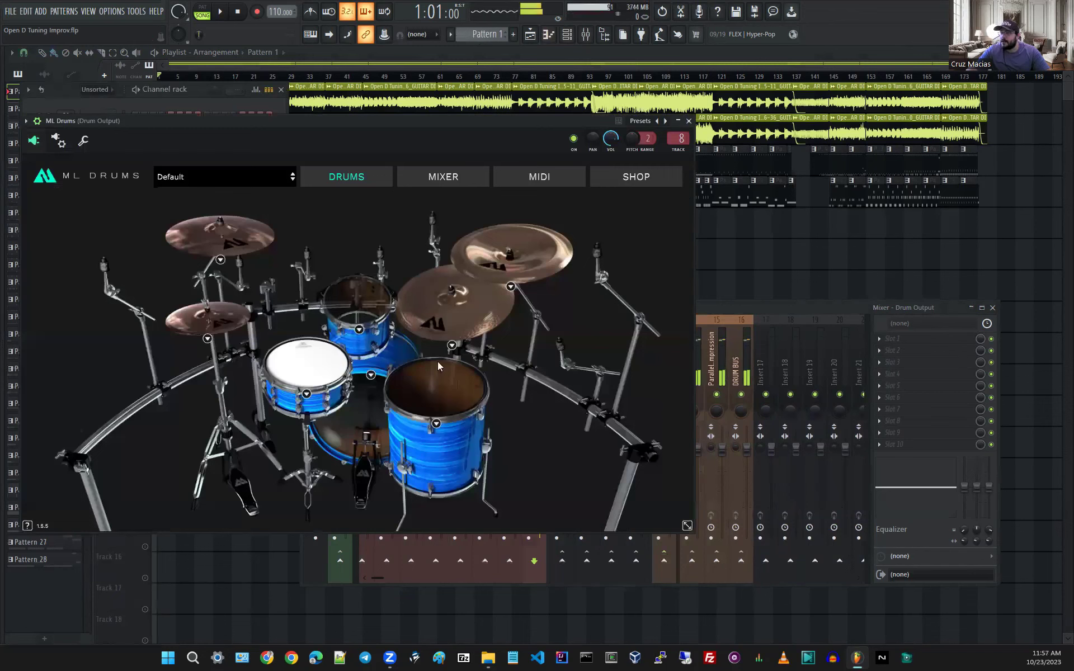
pyautogui.click(688, 122)
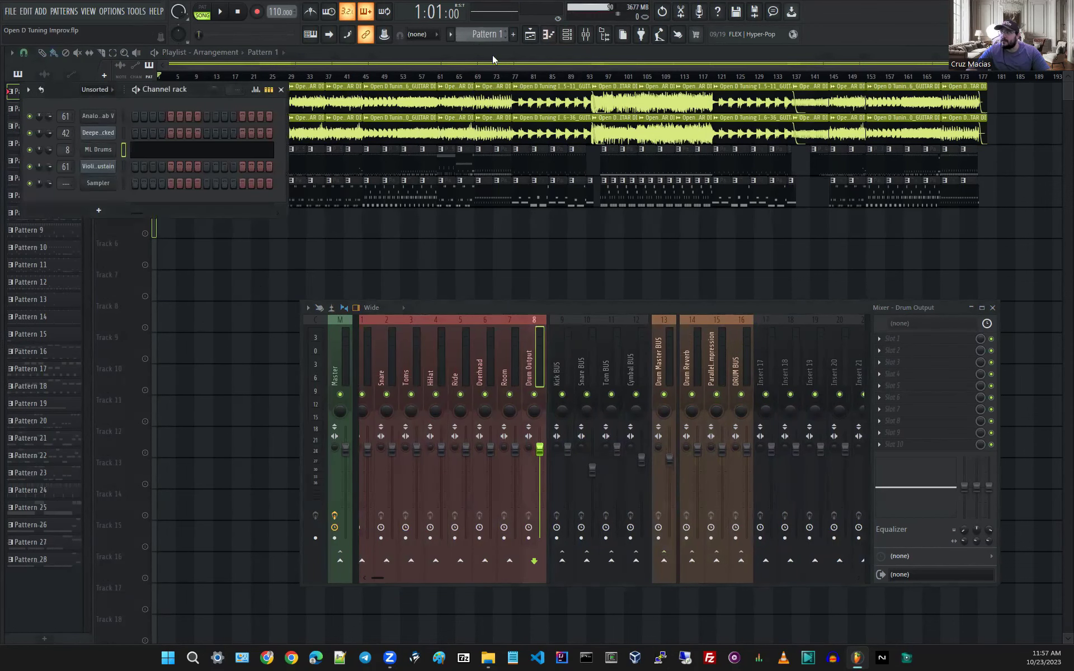
pyautogui.press('F12')
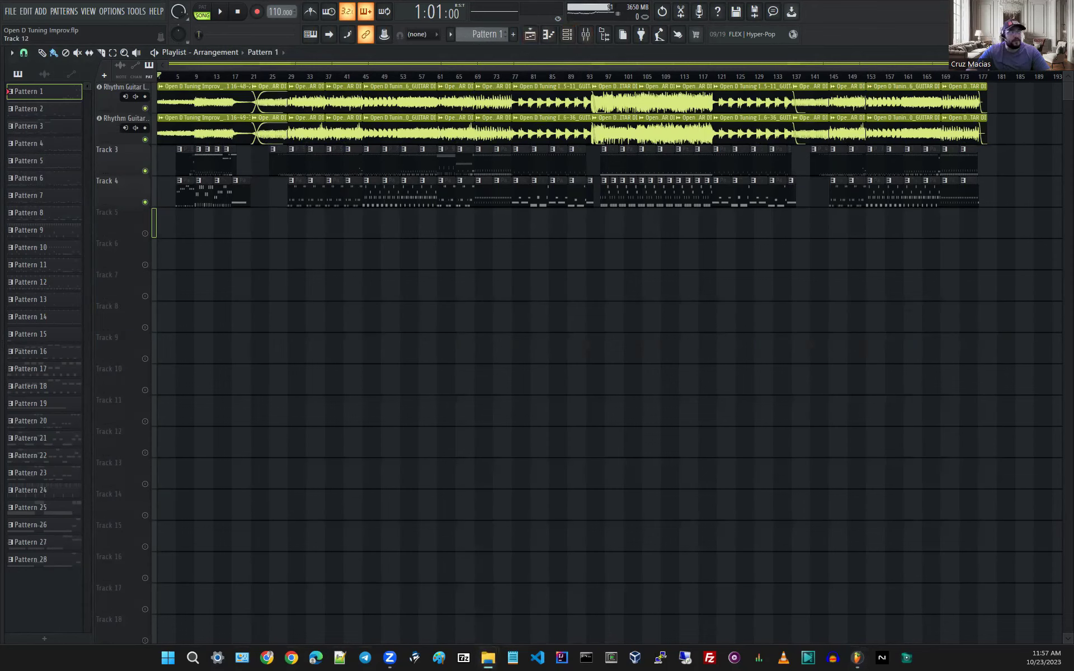
# Place CotE Drum DI Track.wav from the CoE_TracksFromSongStart folder on playlist Track 5 at the song start and examine its waveform.
pyautogui.moveTo(490, 659)
pyautogui.click(435, 623)
pyautogui.click(687, 400)
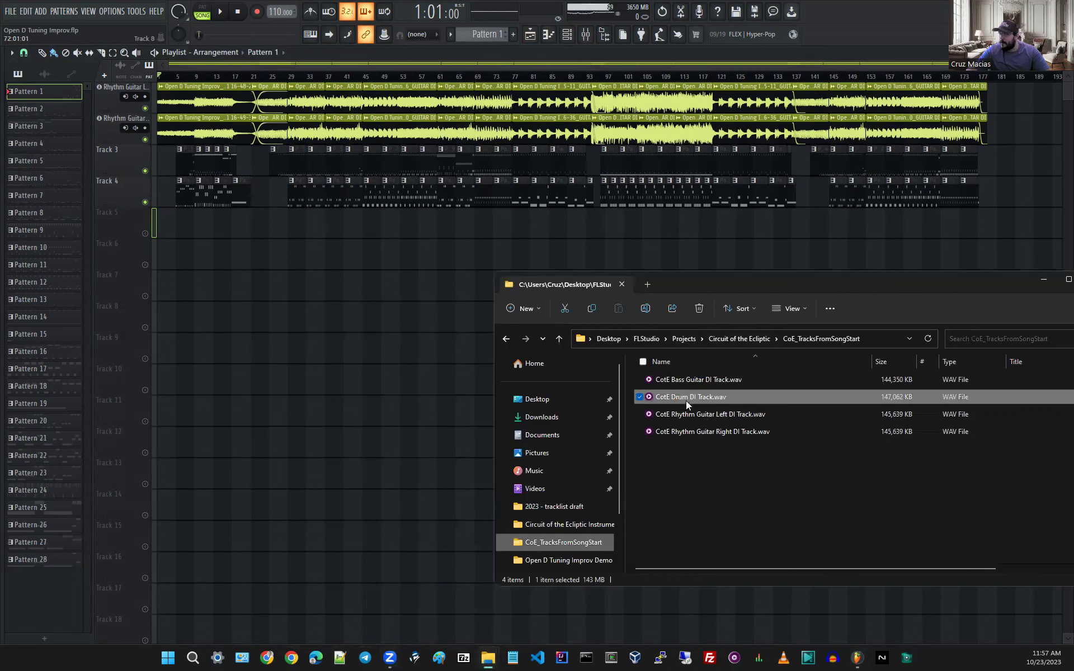
pyautogui.moveTo(701, 399); pyautogui.dragTo(177, 229)
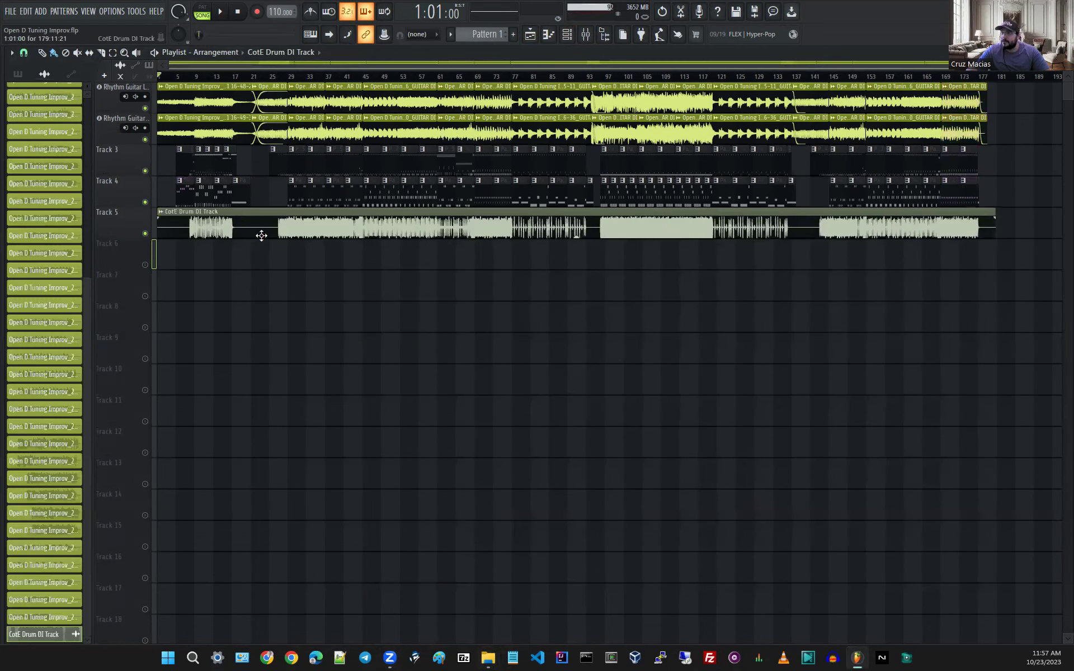
pyautogui.scroll(6, 170, 319)
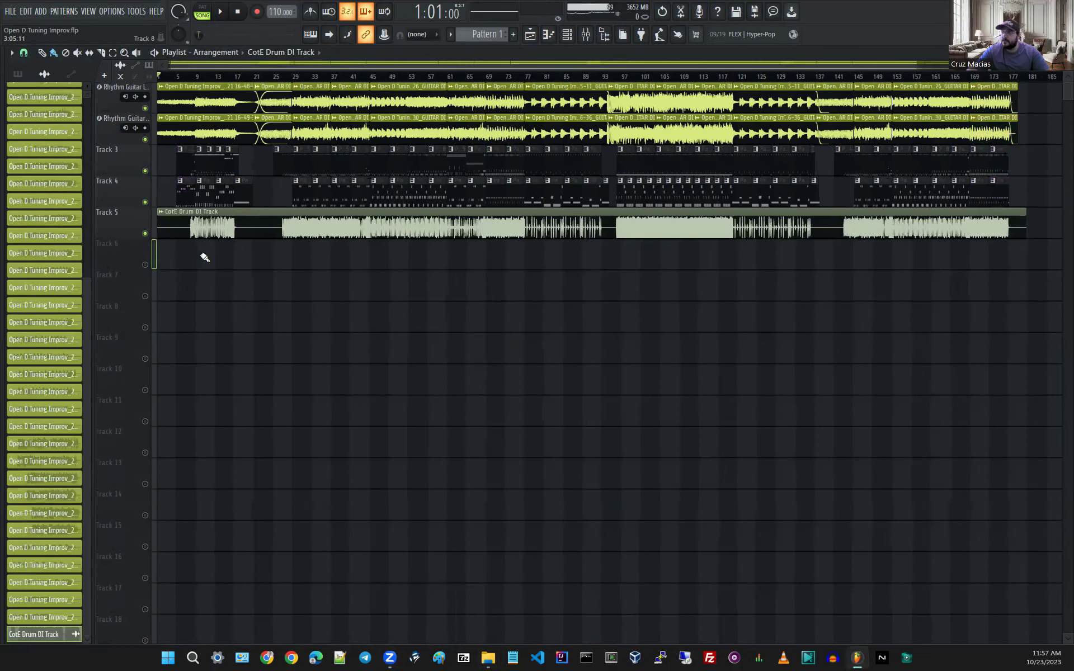
pyautogui.scroll(2, 470, 160)
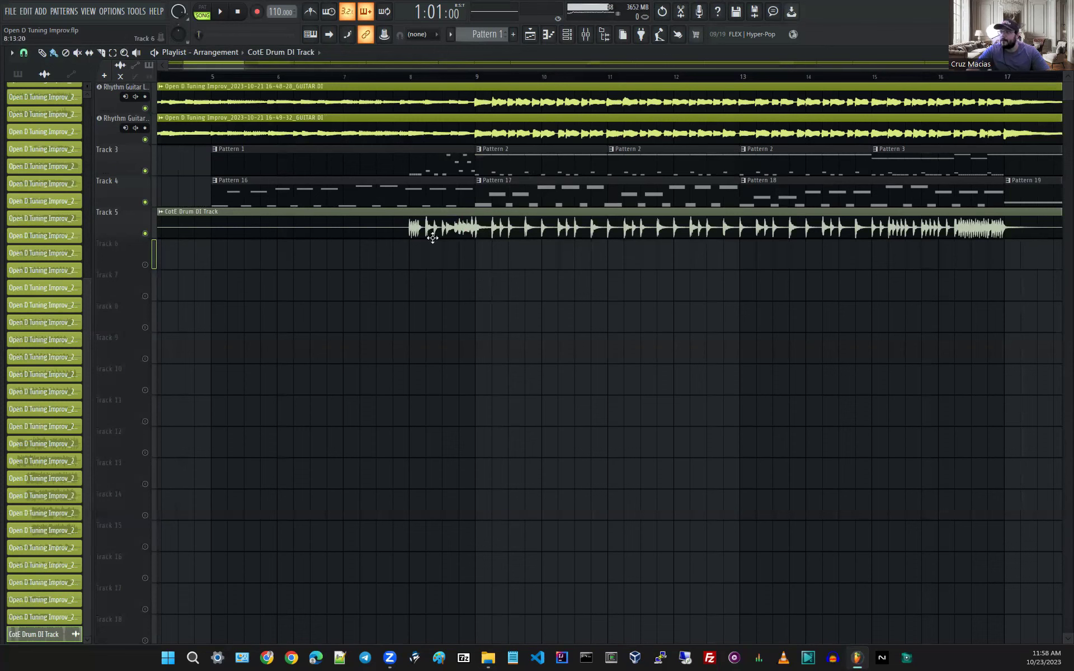
# Delete the CotE Drum DI Track clip from Track 5 of the playlist.
pyautogui.rightClick(223, 231)
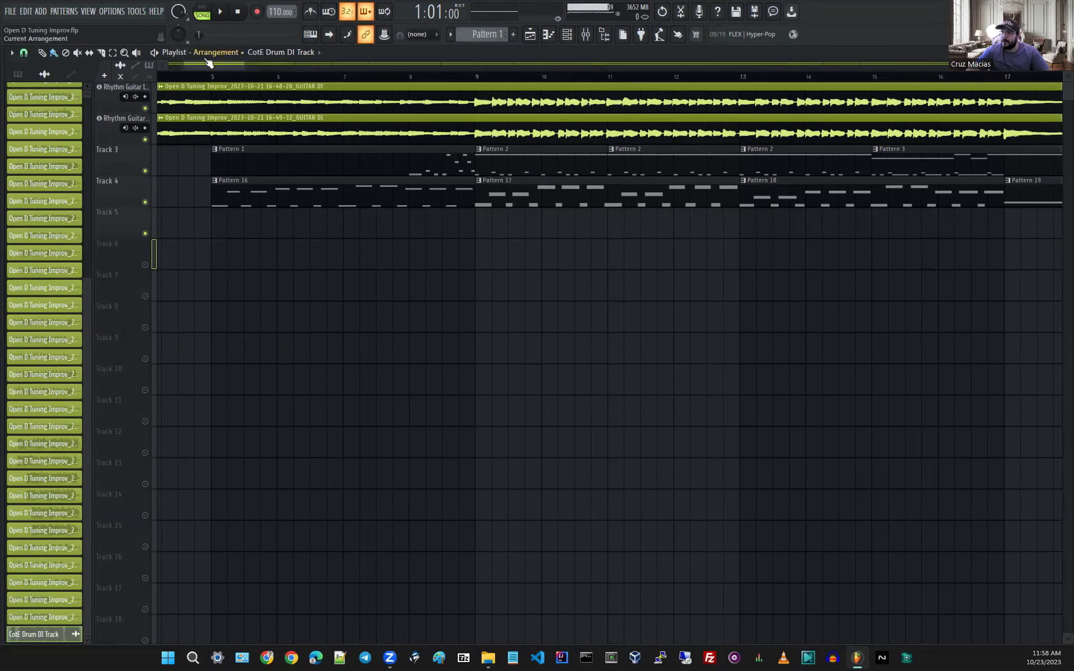
pyautogui.scroll(-3, 216, 163)
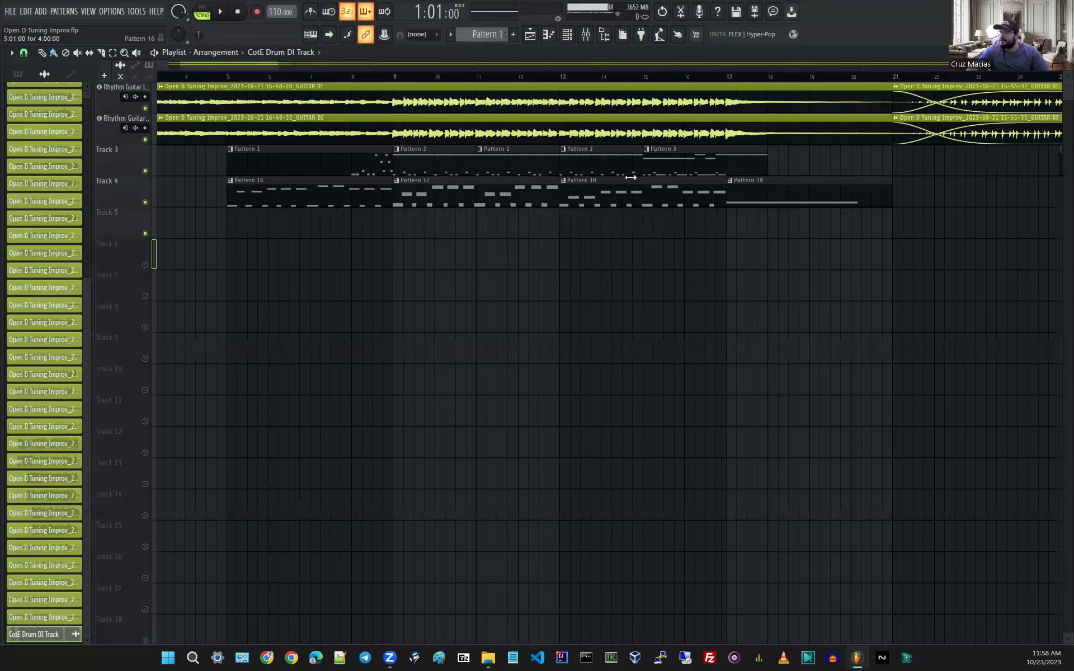
pyautogui.scroll(-3, 630, 177)
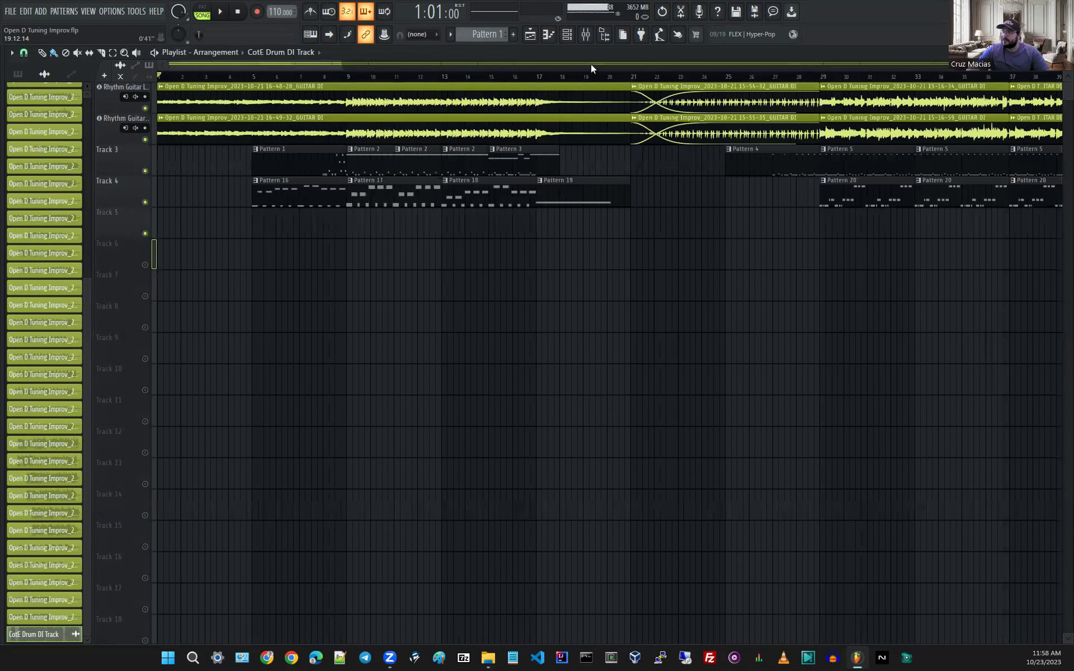
# Examine the guitar section of the mixer, selecting the Rhythm Guitar Right and Rhythm Guitar Left tracks.
pyautogui.click(586, 36)
pyautogui.moveTo(390, 578); pyautogui.dragTo(481, 571)
pyautogui.click(464, 378)
pyautogui.click(449, 362)
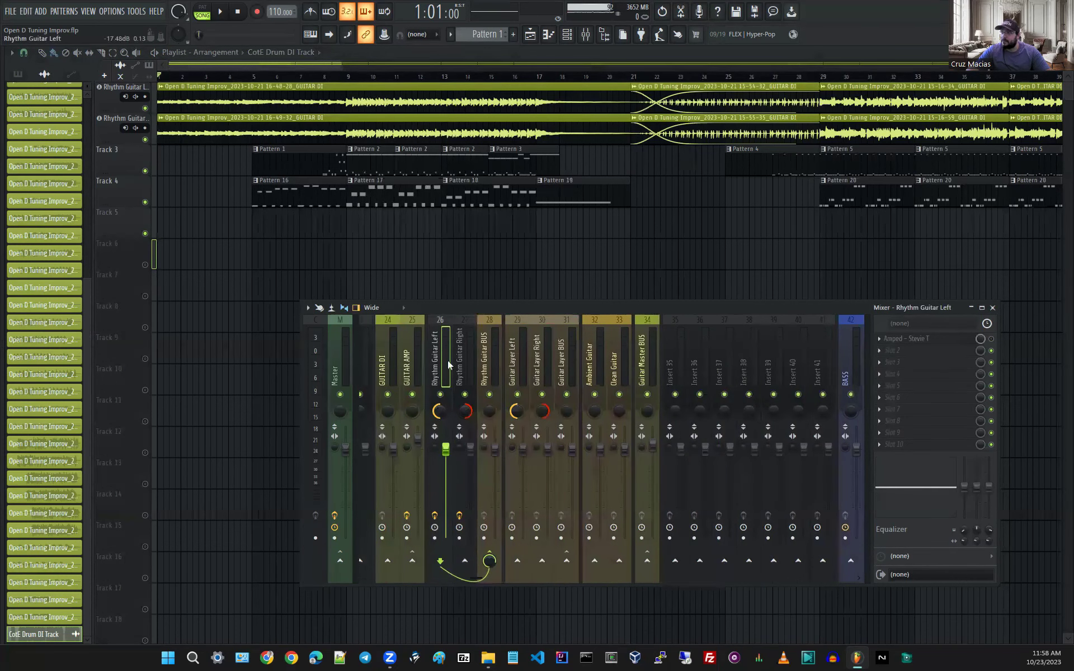
# Show the ML Drums notes of Pattern 1 in the piano roll.
pyautogui.click(529, 34)
pyautogui.click(549, 35)
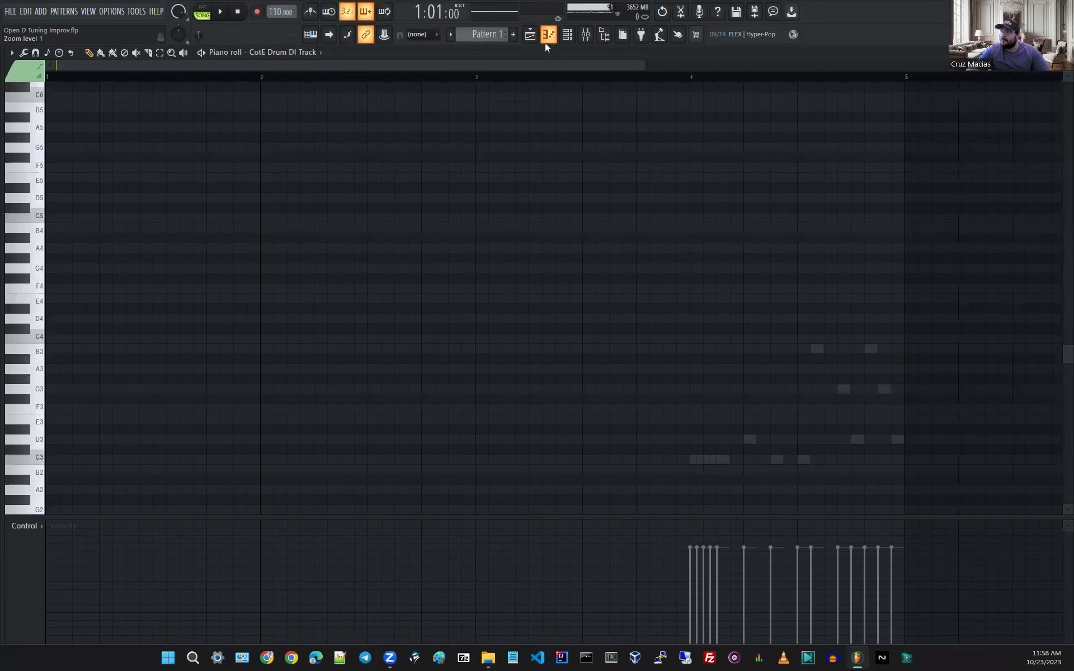
pyautogui.click(264, 54)
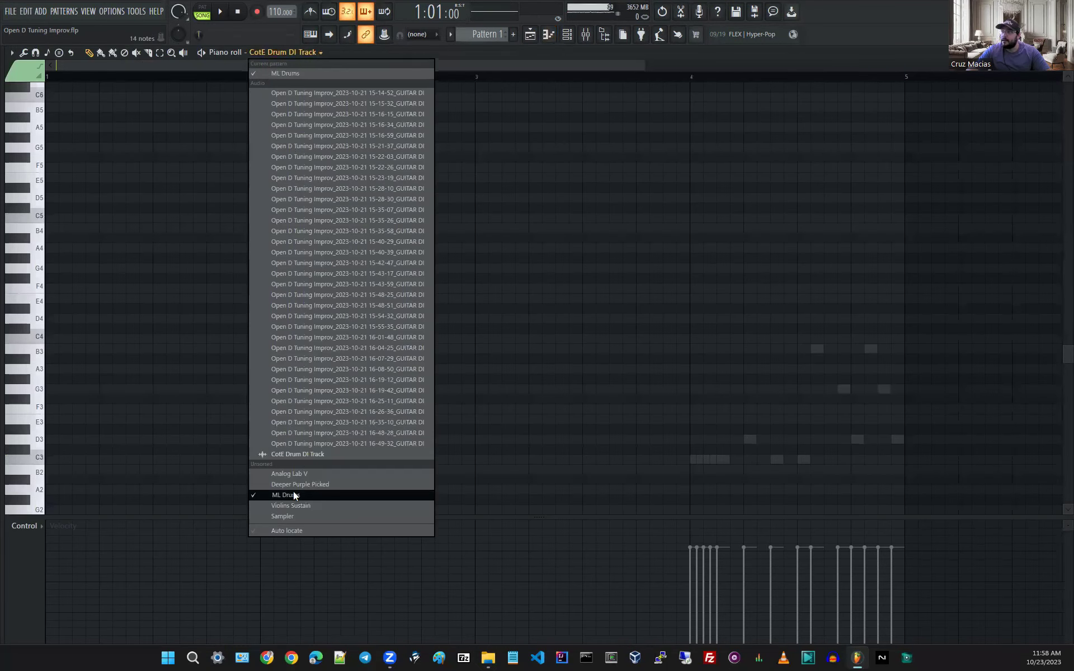
pyautogui.click(293, 493)
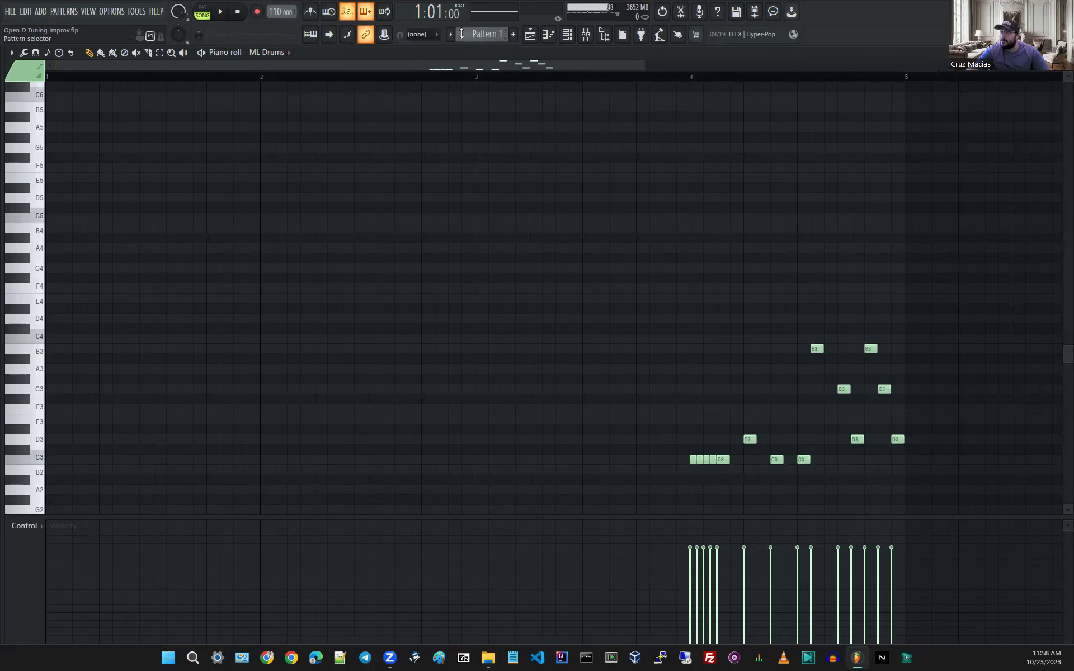
# Browse the ML Drums notes from Pattern 1 through Pattern 8 and back, and return to the playlist.
pyautogui.scroll(-1, 461, 34)
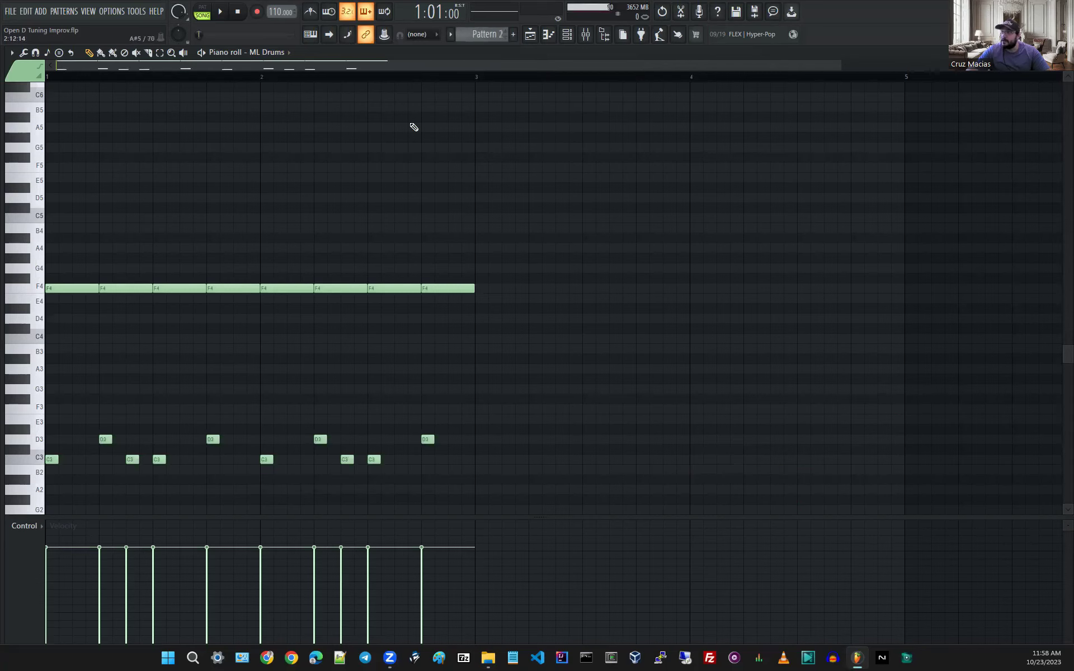
pyautogui.scroll(-7, 495, 38)
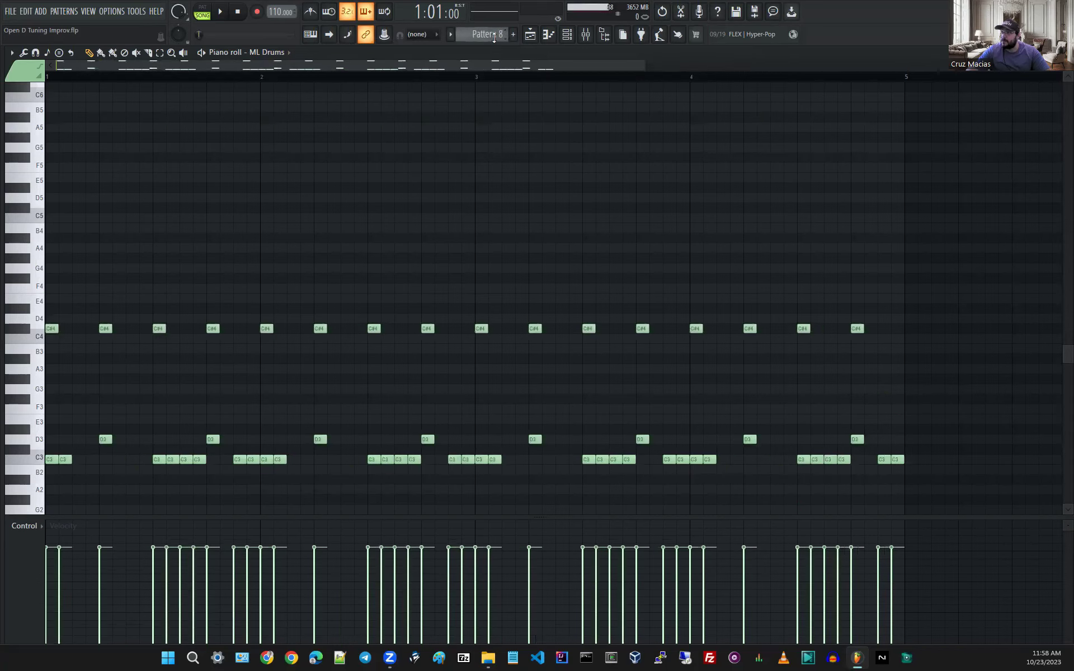
pyautogui.scroll(8, 494, 37)
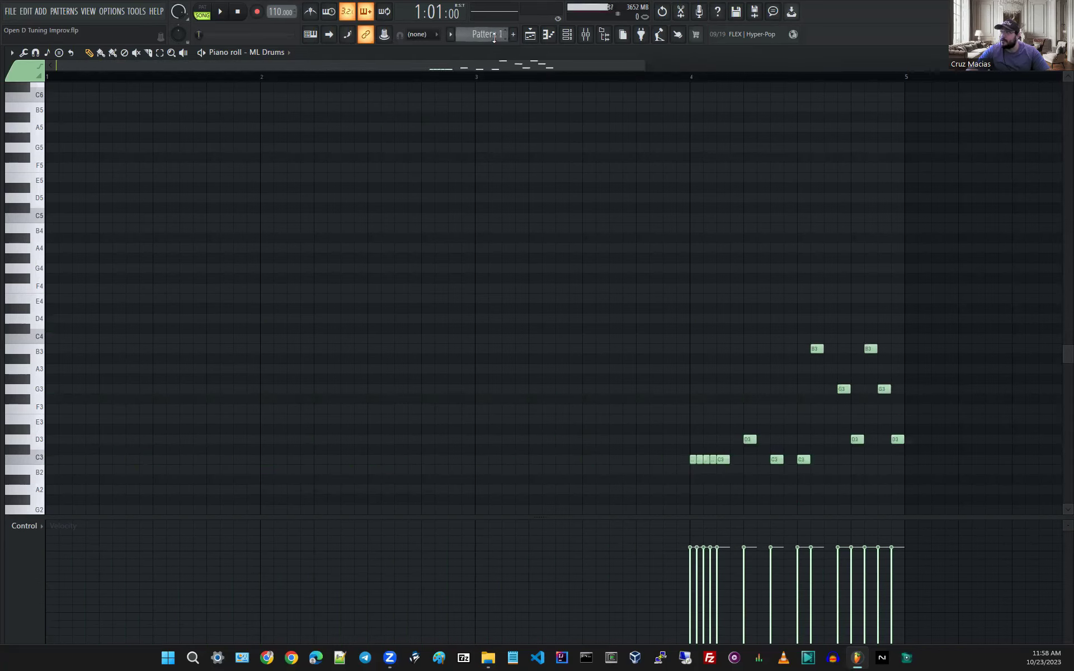
pyautogui.click(530, 34)
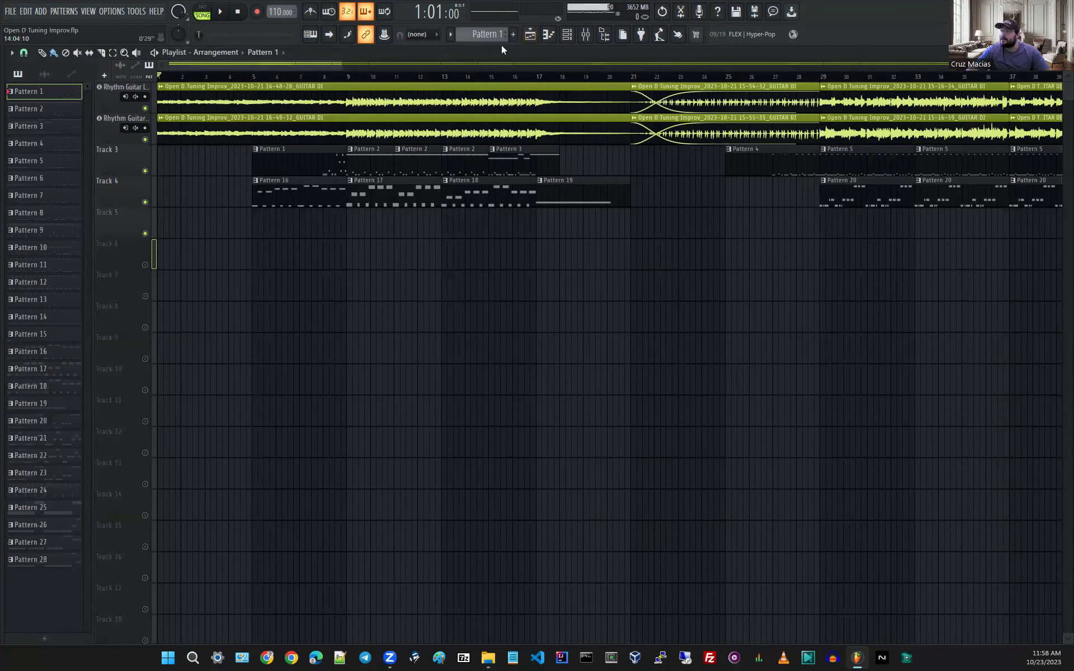
# Play the song with Track 4 muted and follow the ML Drums notes of Patterns 1 to 3 in the piano roll.
pyautogui.click(220, 12)
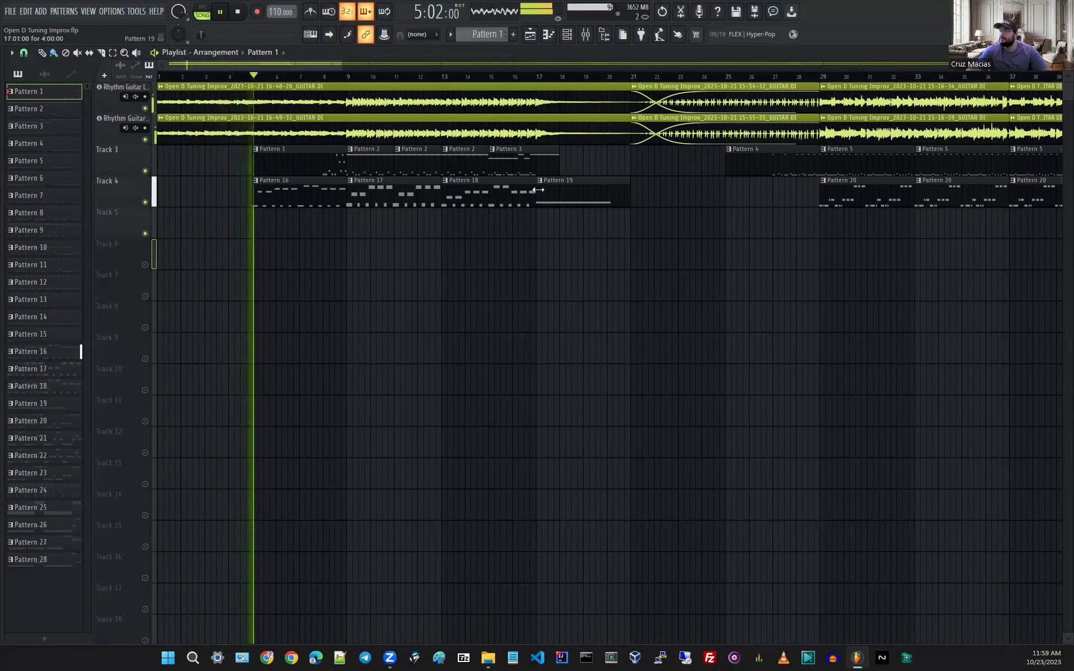
pyautogui.click(145, 201)
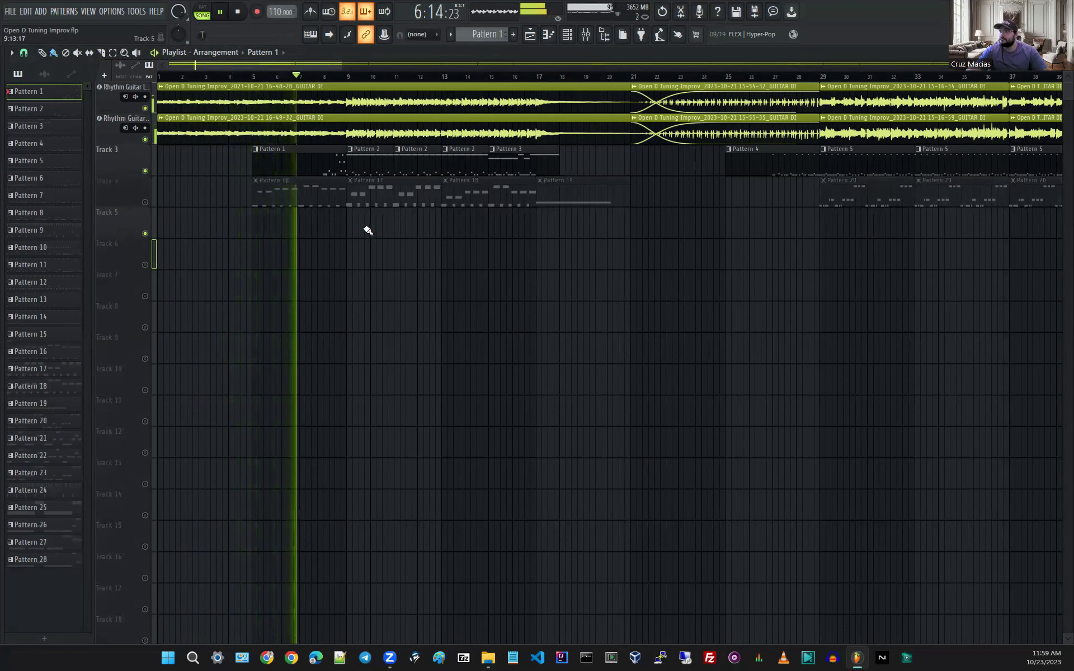
pyautogui.click(531, 35)
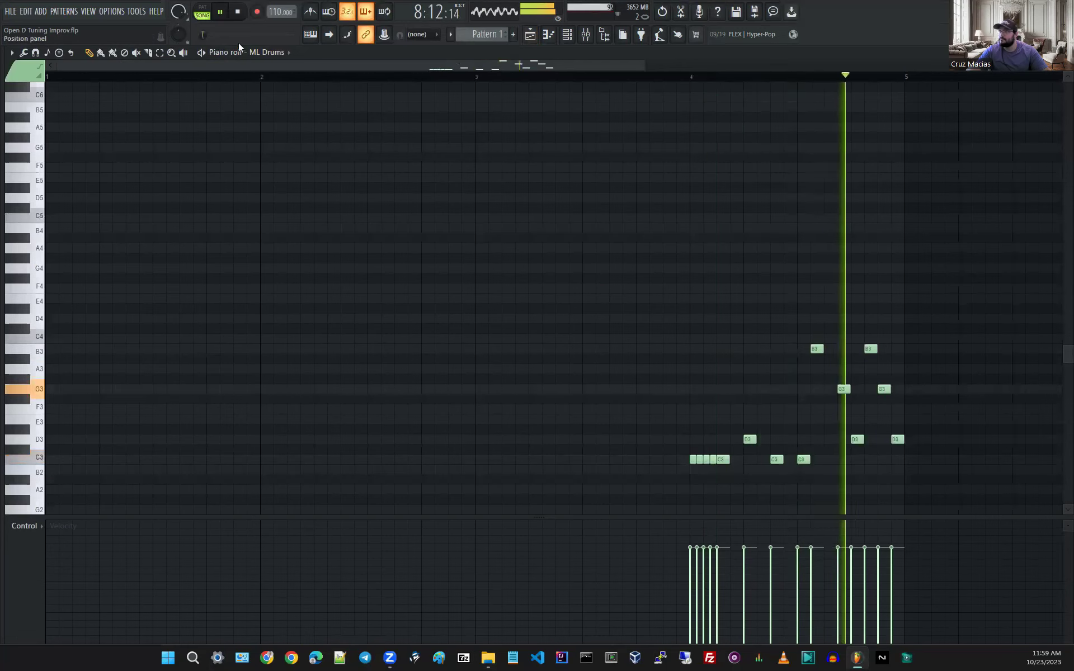
pyautogui.scroll(1, 462, 34)
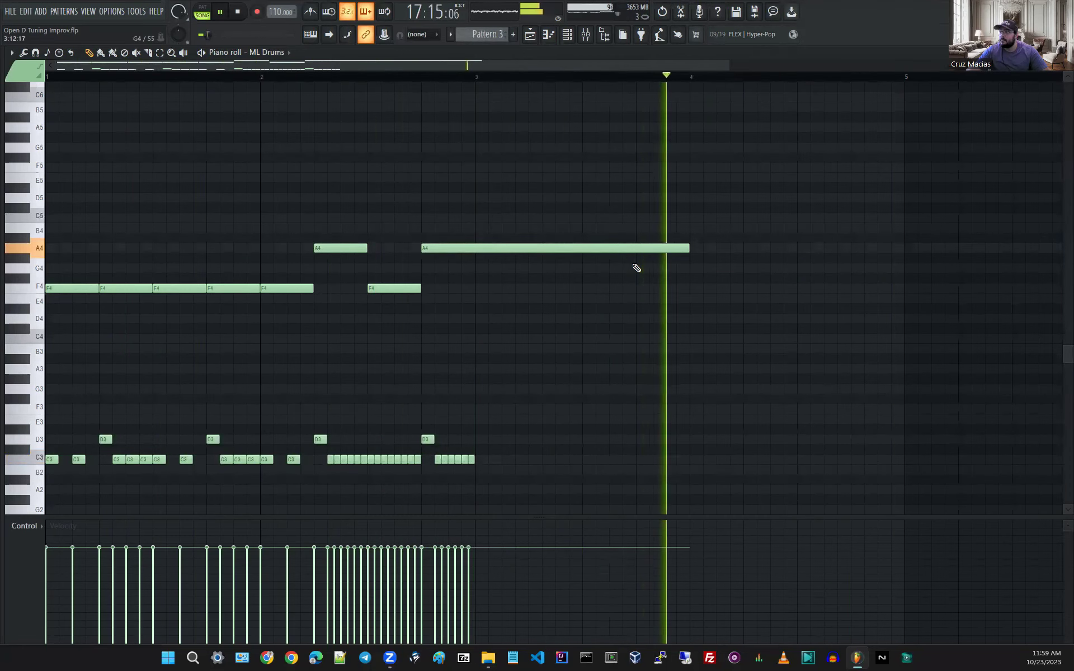
pyautogui.click(529, 37)
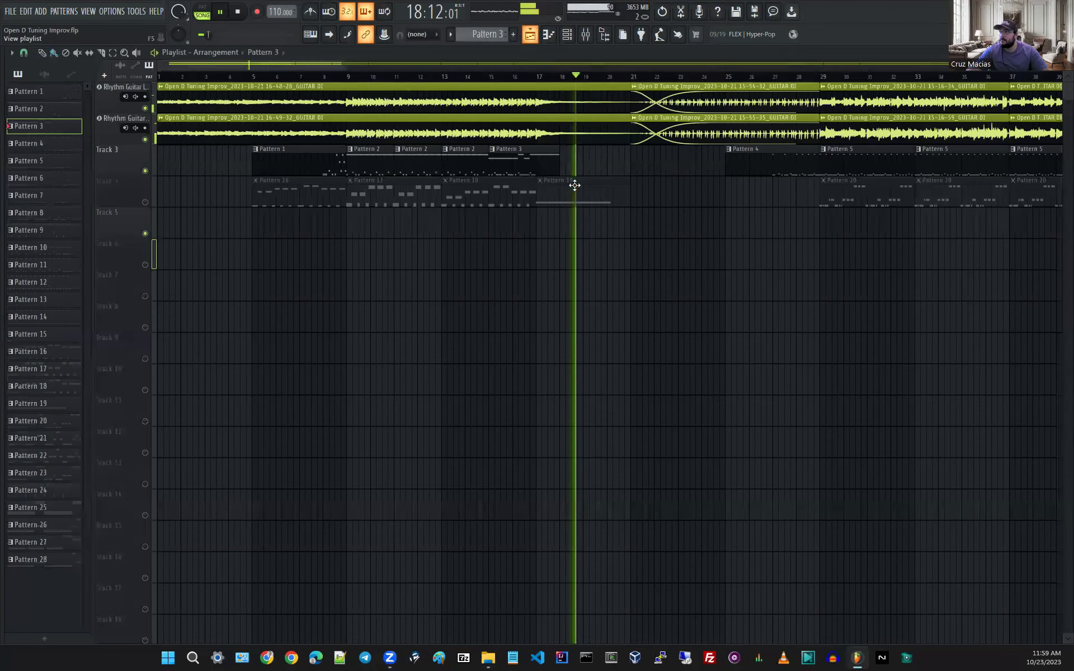
# Follow the playback from bar 25 and examine the ML Drums notes of Patterns 4 and 5 in the piano roll.
pyautogui.moveTo(289, 62)
pyautogui.mouseDown()
pyautogui.moveTo(348, 65)
pyautogui.moveTo(310, 56)
pyautogui.mouseUp()
pyautogui.scroll(1, 440, 336)
pyautogui.scroll(1, 437, 336)
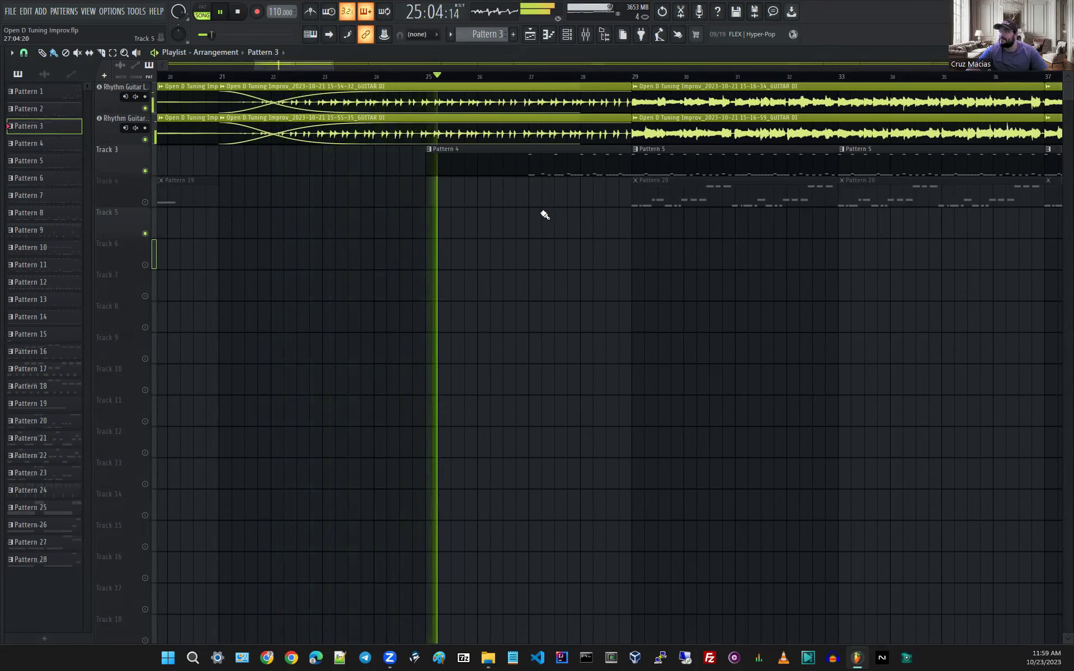
pyautogui.click(505, 34)
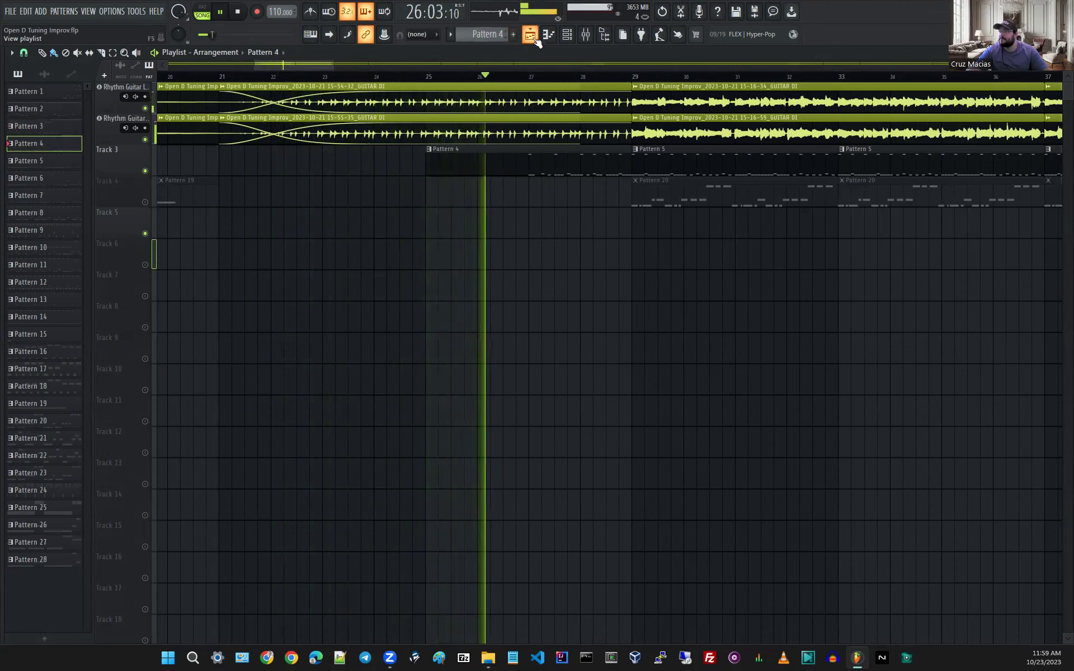
pyautogui.click(532, 39)
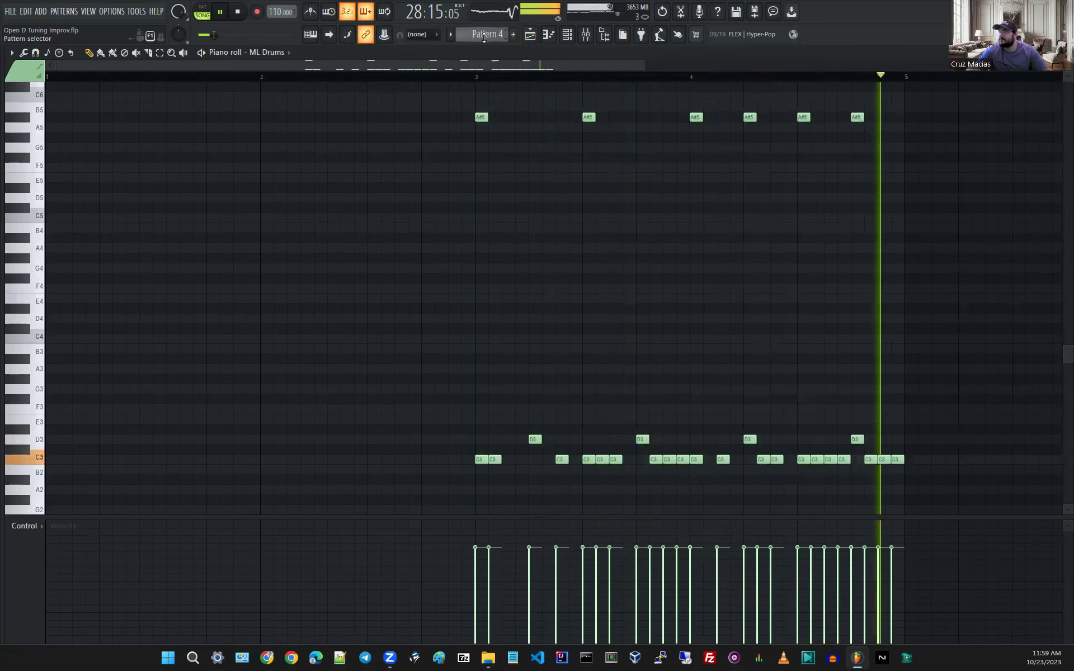
pyautogui.scroll(-1, 485, 34)
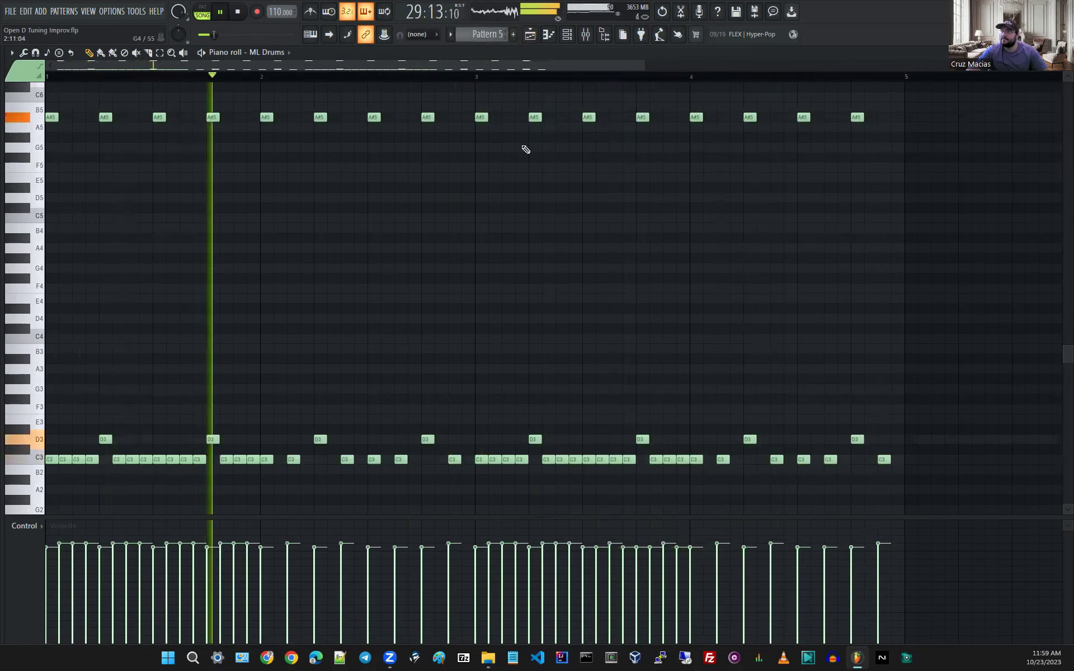
pyautogui.click(532, 37)
# Mute both rhythm guitar playlist tracks and follow the ML Drums notes of Patterns 5 and 7 in the piano roll.
pyautogui.click(146, 109)
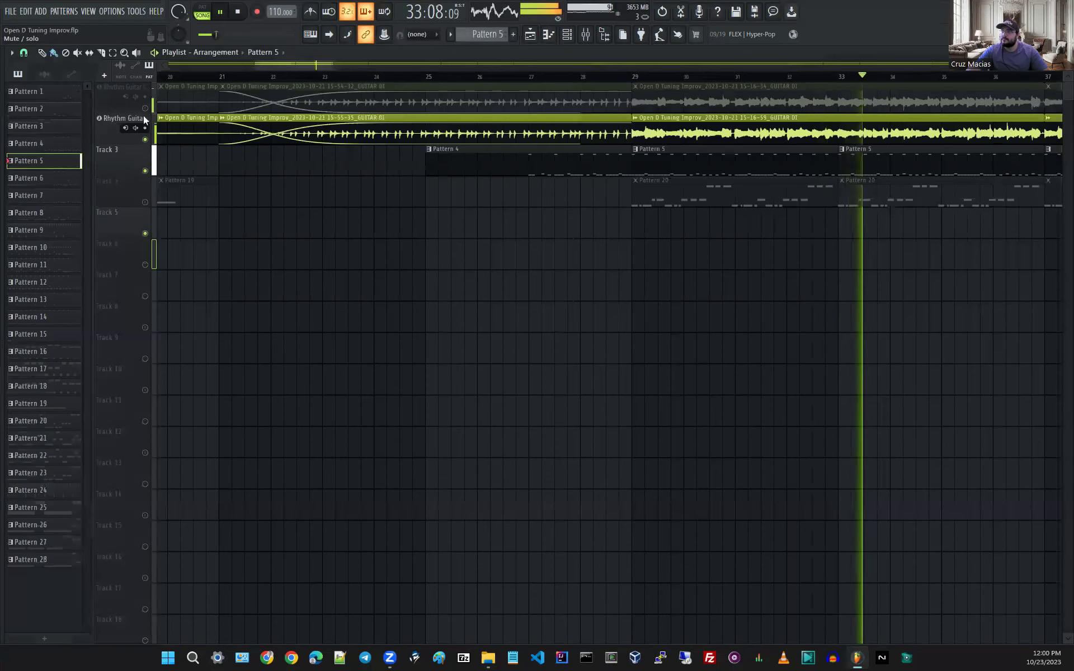
pyautogui.click(530, 35)
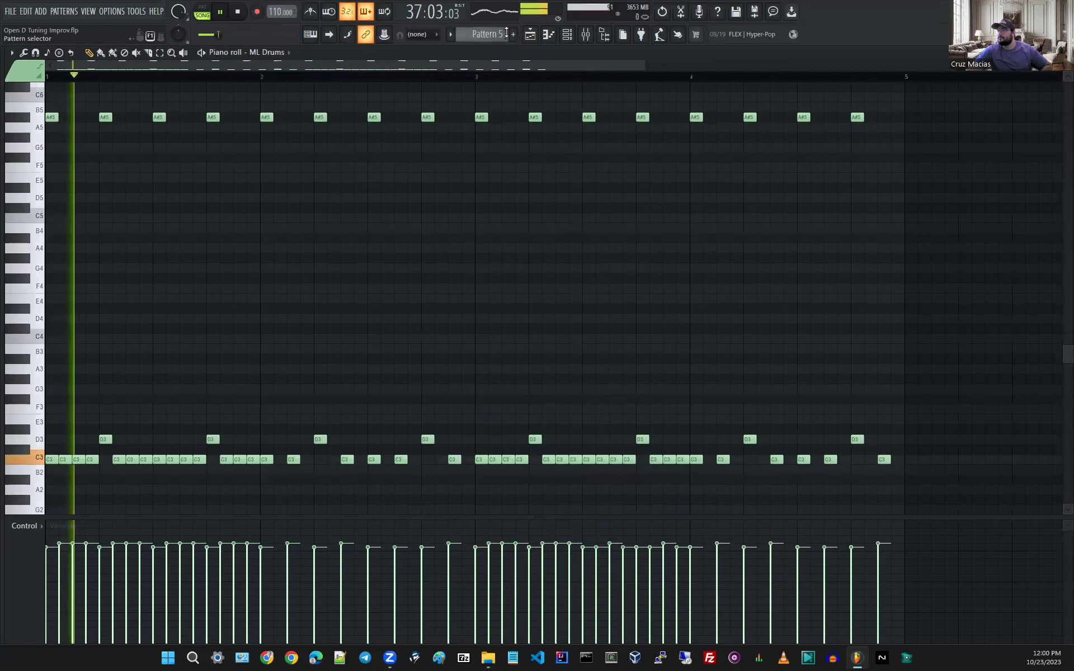
pyautogui.click(530, 34)
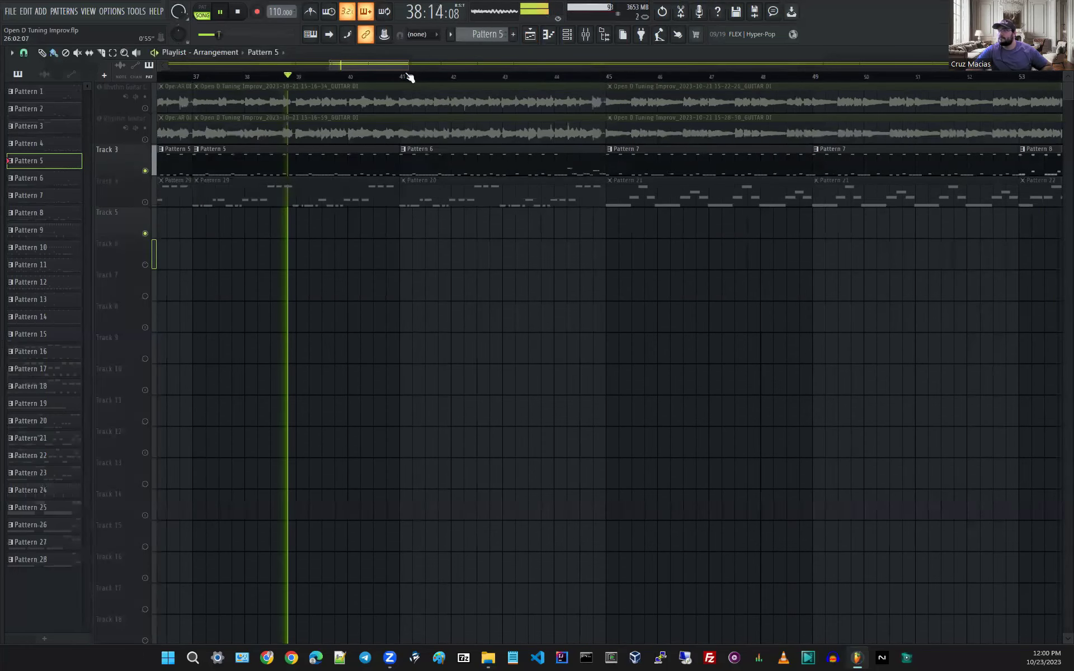
pyautogui.click(531, 36)
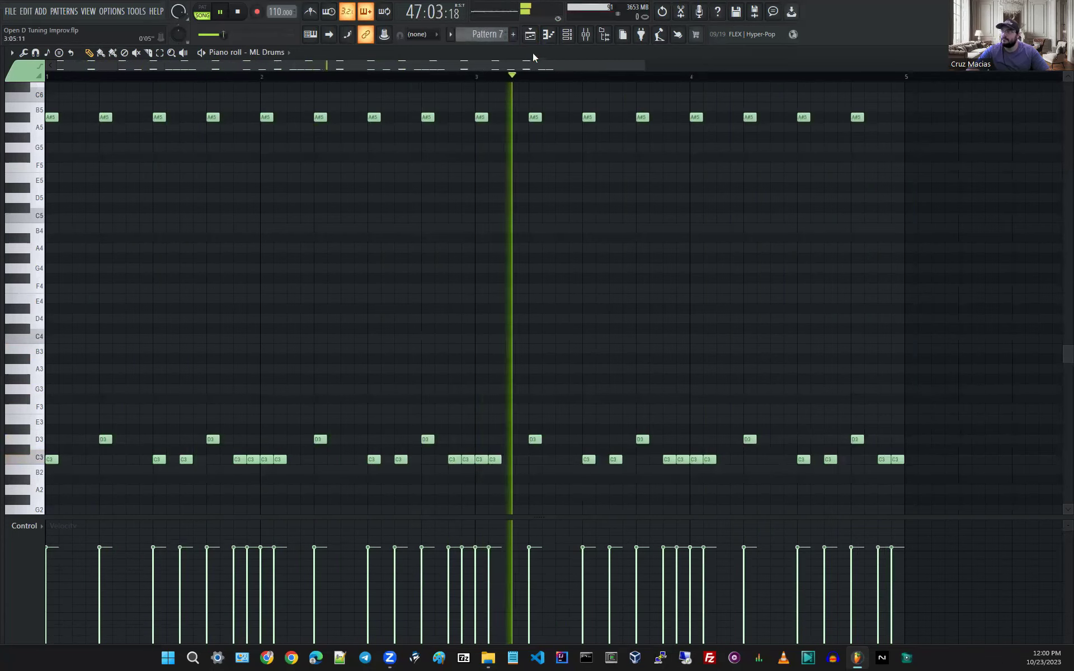
# Follow the playback from bar 47 and examine the ML Drums notes of Patterns 7 and 8 in the piano roll.
pyautogui.click(531, 37)
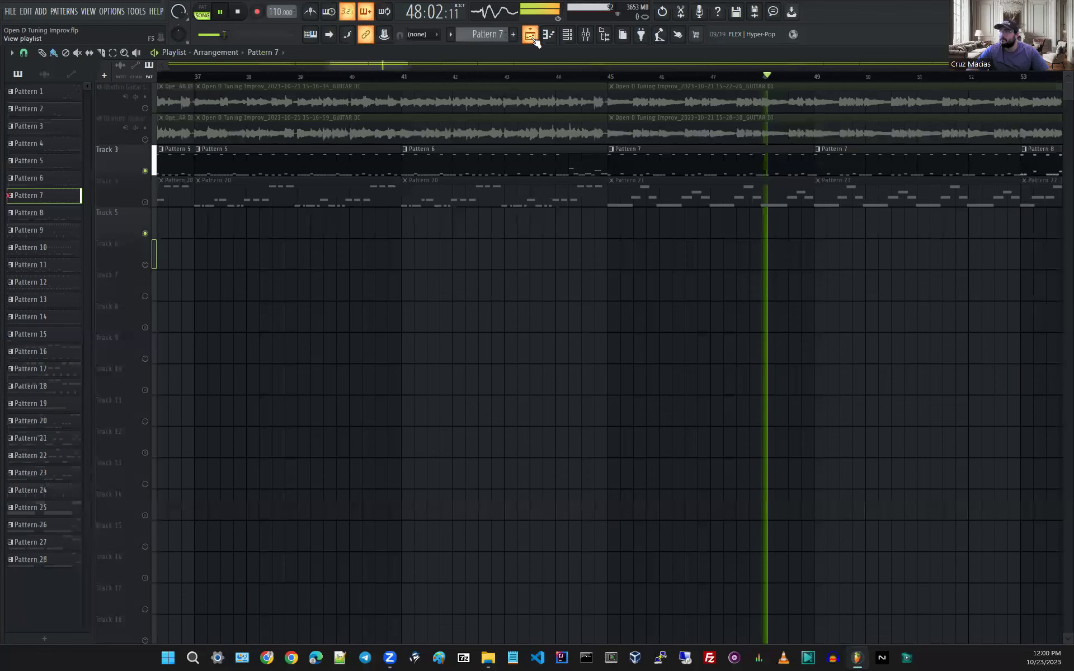
pyautogui.moveTo(402, 65); pyautogui.dragTo(442, 63)
pyautogui.click(549, 35)
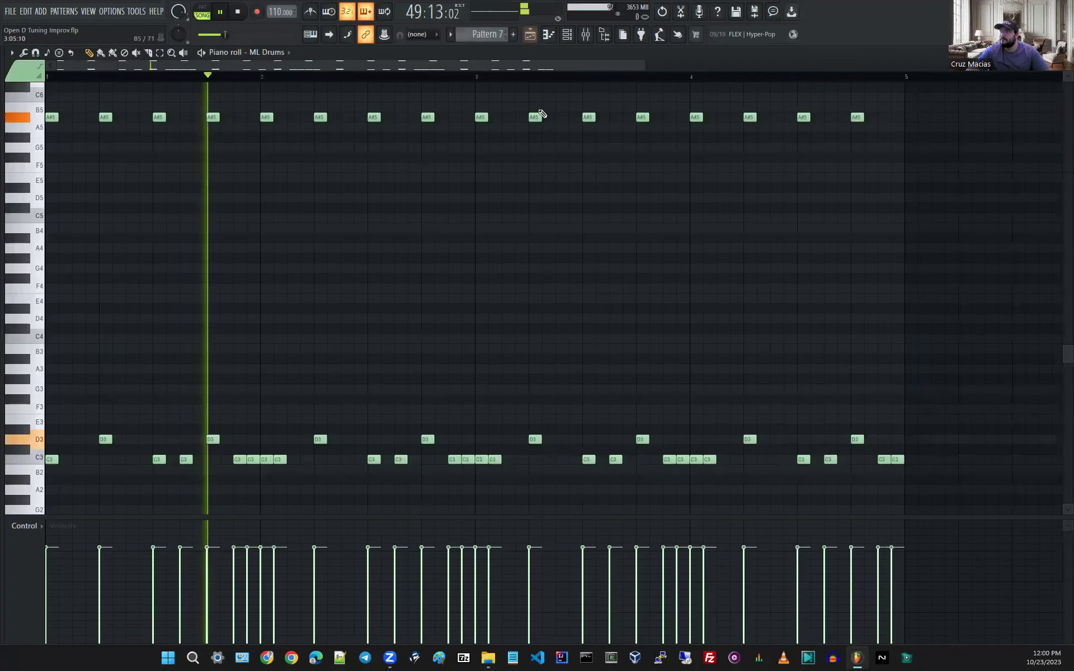
pyautogui.click(547, 43)
pyautogui.click(547, 41)
pyautogui.click(532, 36)
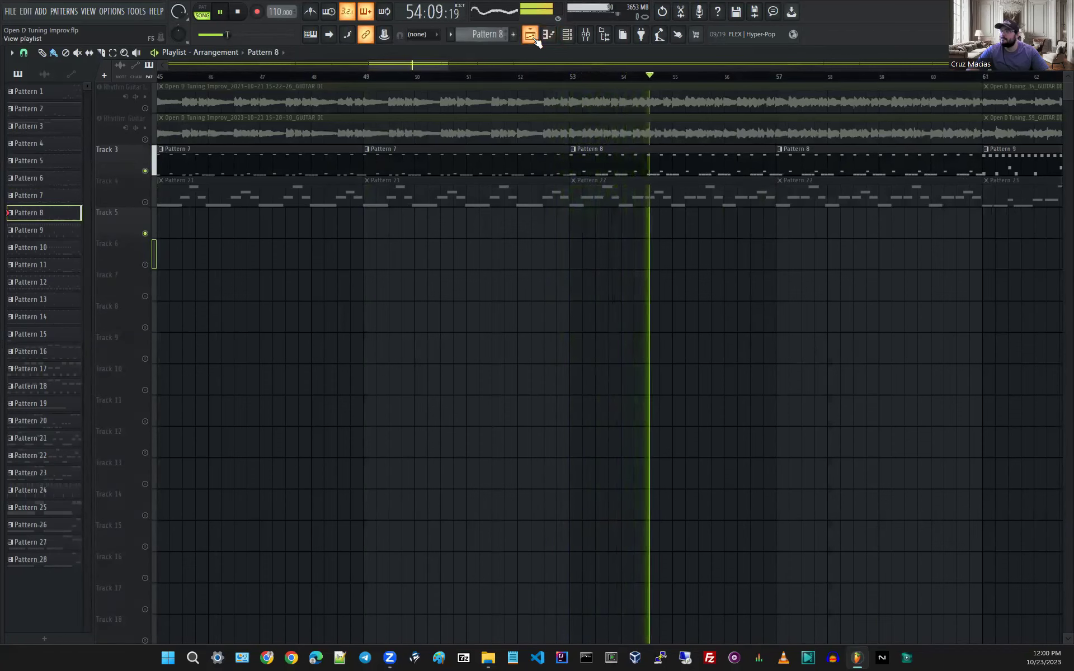
pyautogui.click(533, 37)
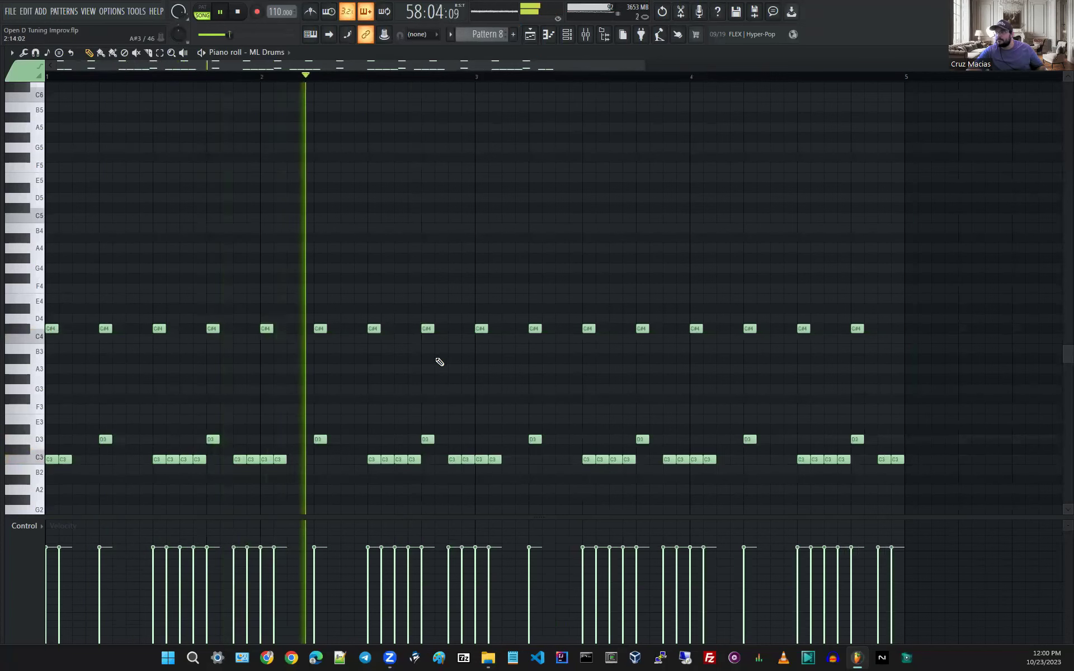
# Bring the drum tracks into view in the mixer, watch their levels during Pattern 8, and return to the playlist.
pyautogui.click(585, 34)
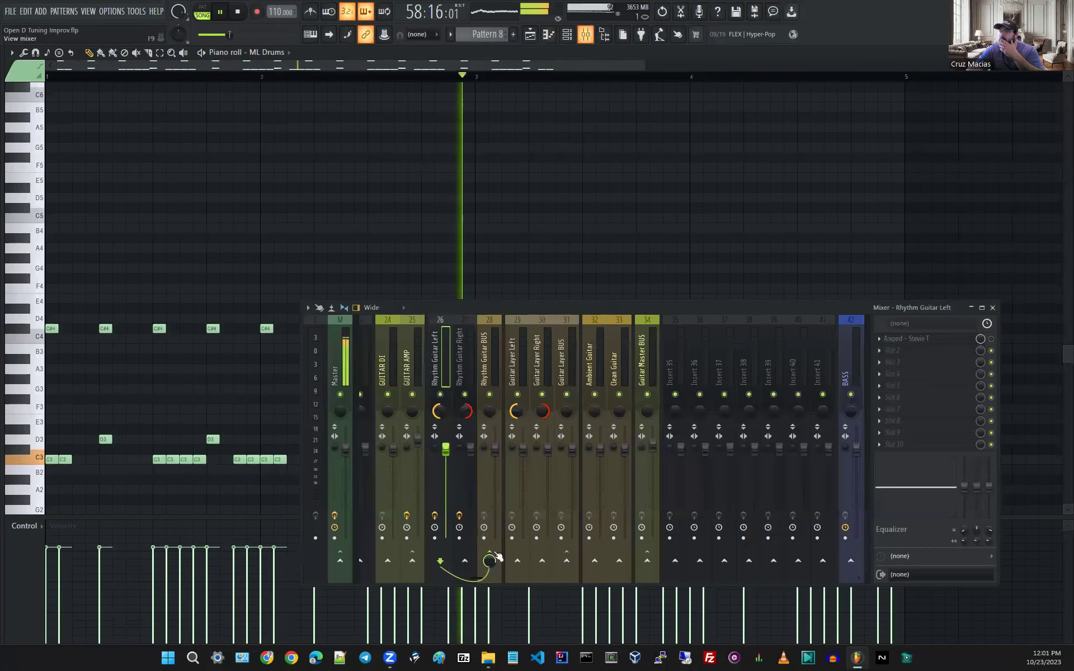
pyautogui.moveTo(484, 579); pyautogui.dragTo(358, 576)
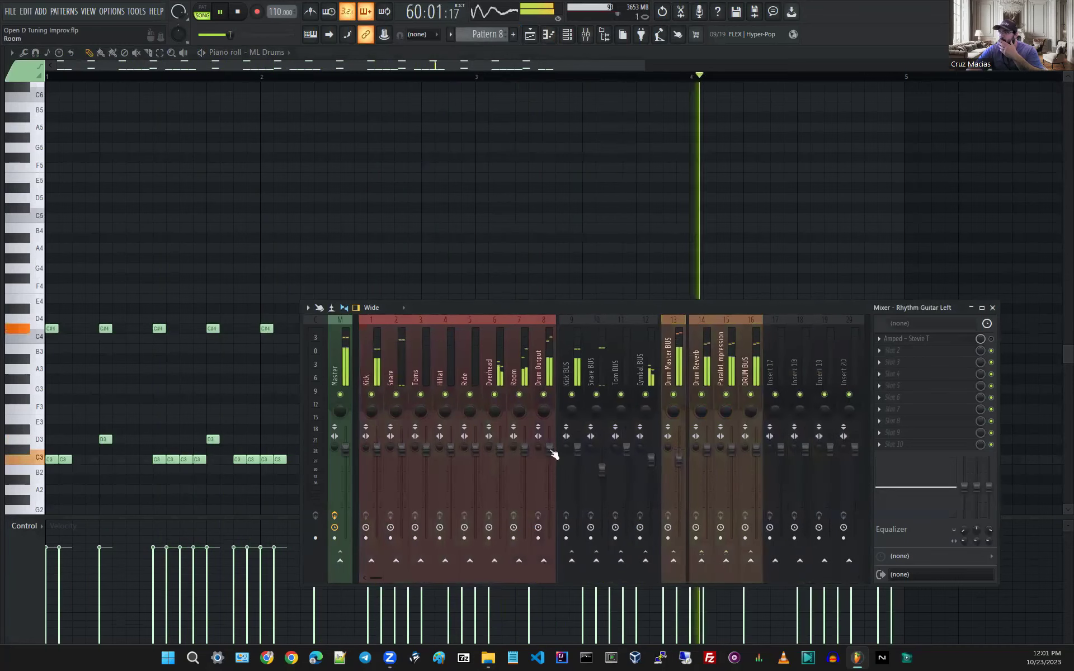
pyautogui.click(531, 34)
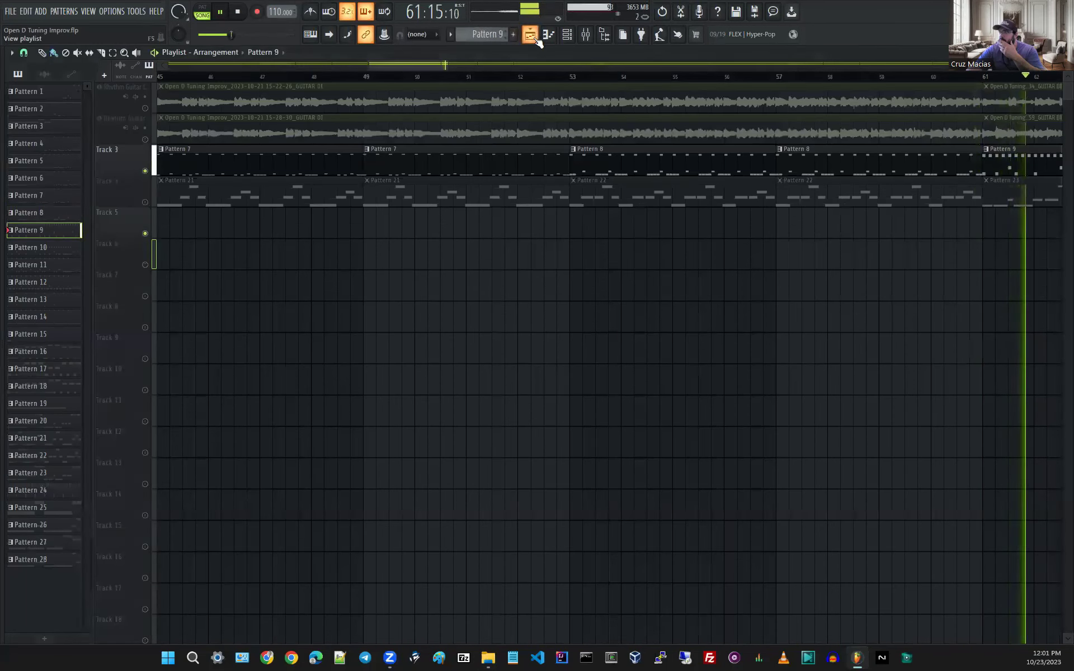
# Follow the ML Drums notes of Patterns 10 and 12 in the piano roll as the song plays.
pyautogui.click(534, 37)
pyautogui.press('F9')
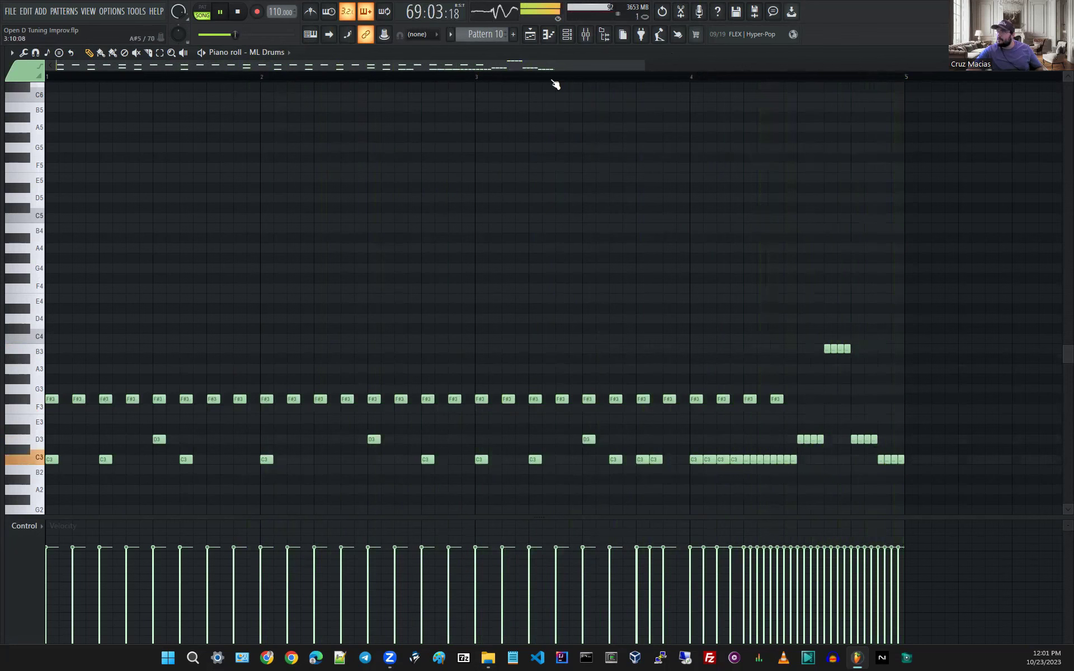
pyautogui.scroll(-2, 481, 33)
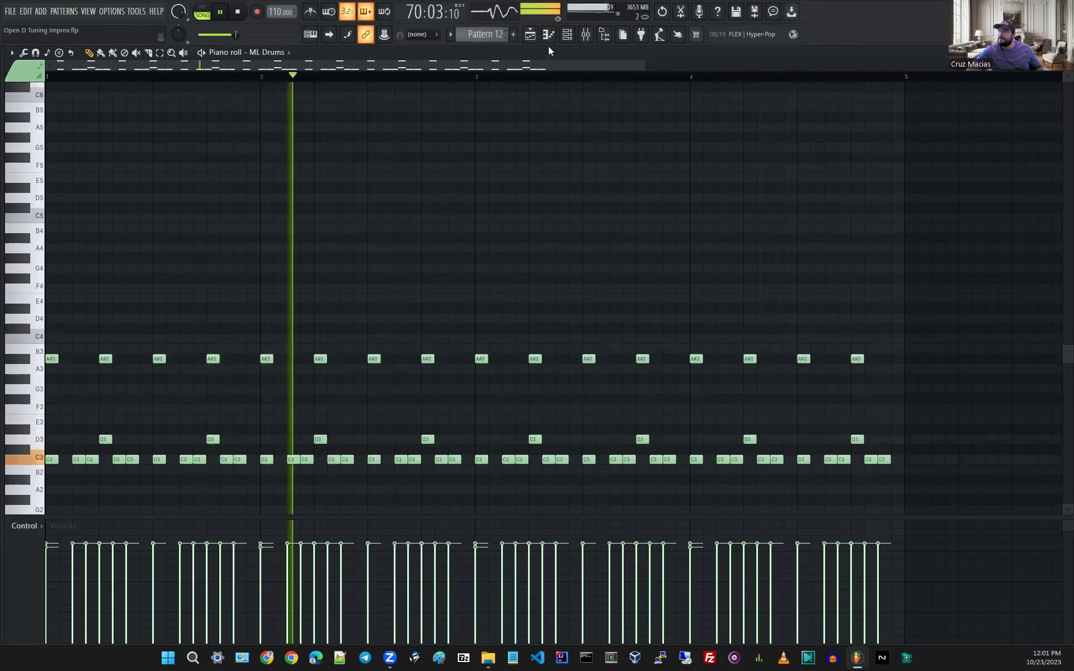
# Place the mixer over the upper piano roll and watch the drum levels while Patterns 12 and 13 play.
pyautogui.click(585, 36)
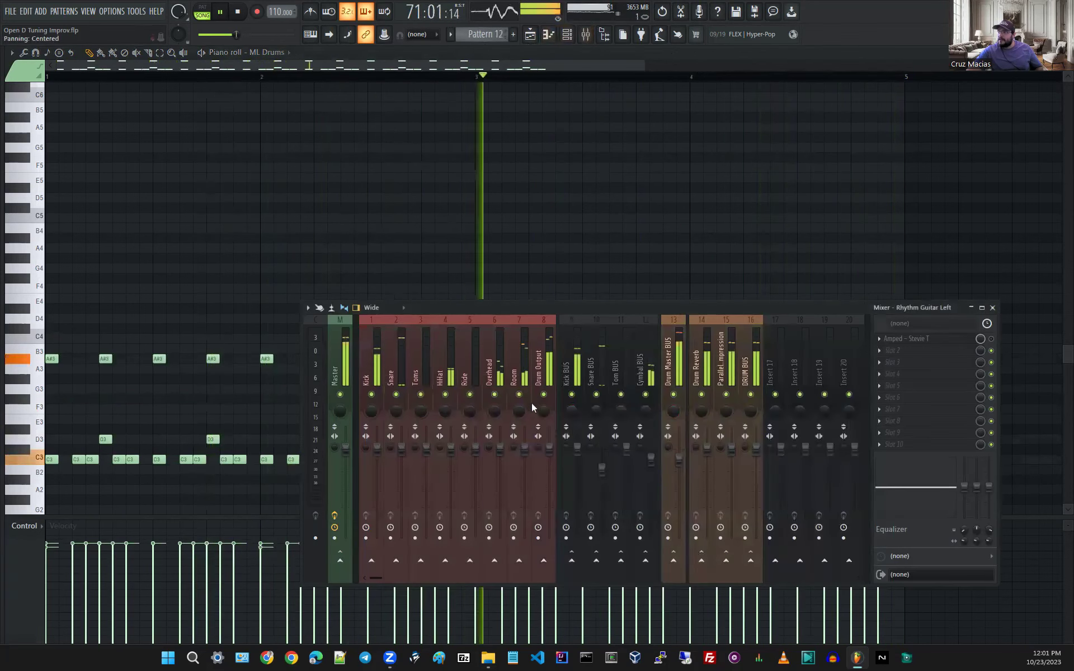
pyautogui.moveTo(521, 306); pyautogui.dragTo(591, 60)
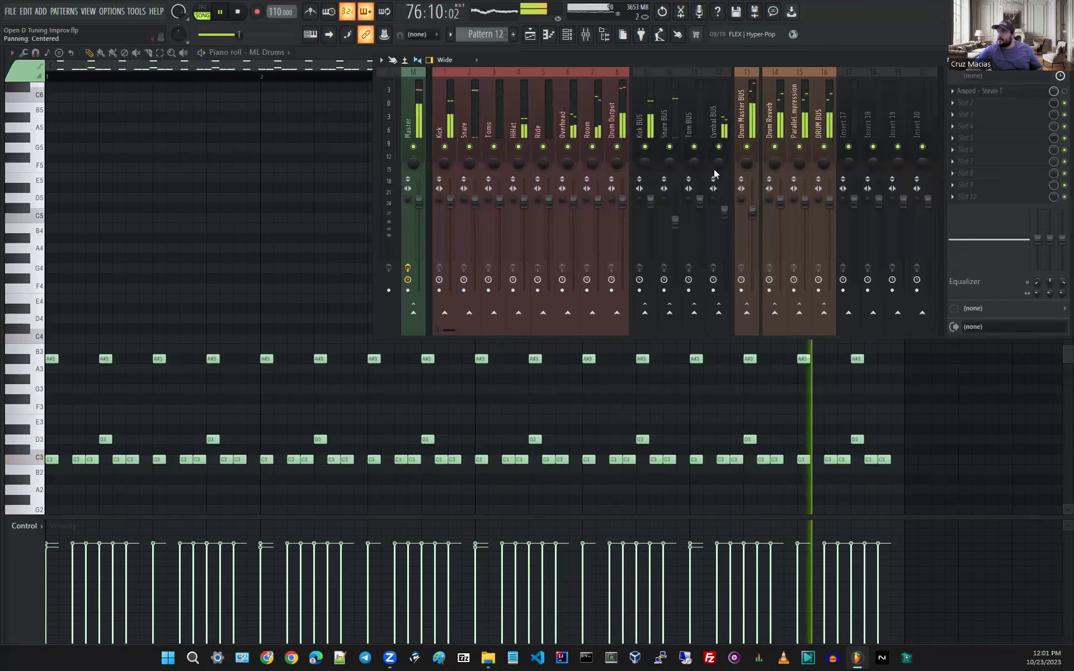
pyautogui.scroll(-1, 473, 35)
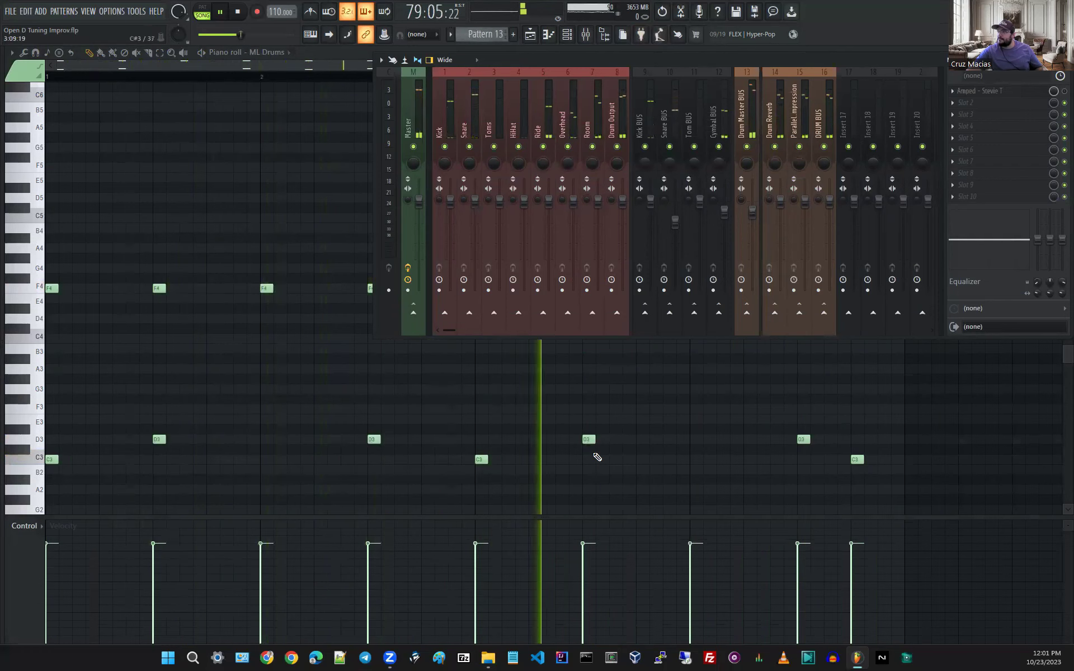
# Follow the Pattern 13 drum clips from bar 83 in the playlist and compare them with their piano roll notes.
pyautogui.click(531, 35)
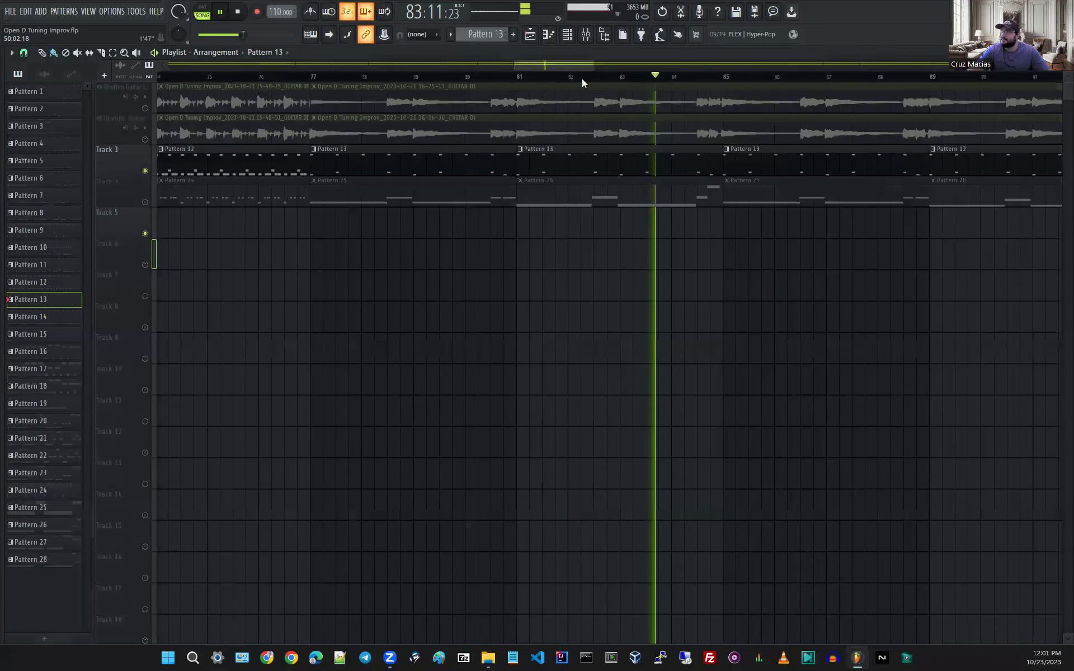
pyautogui.click(548, 36)
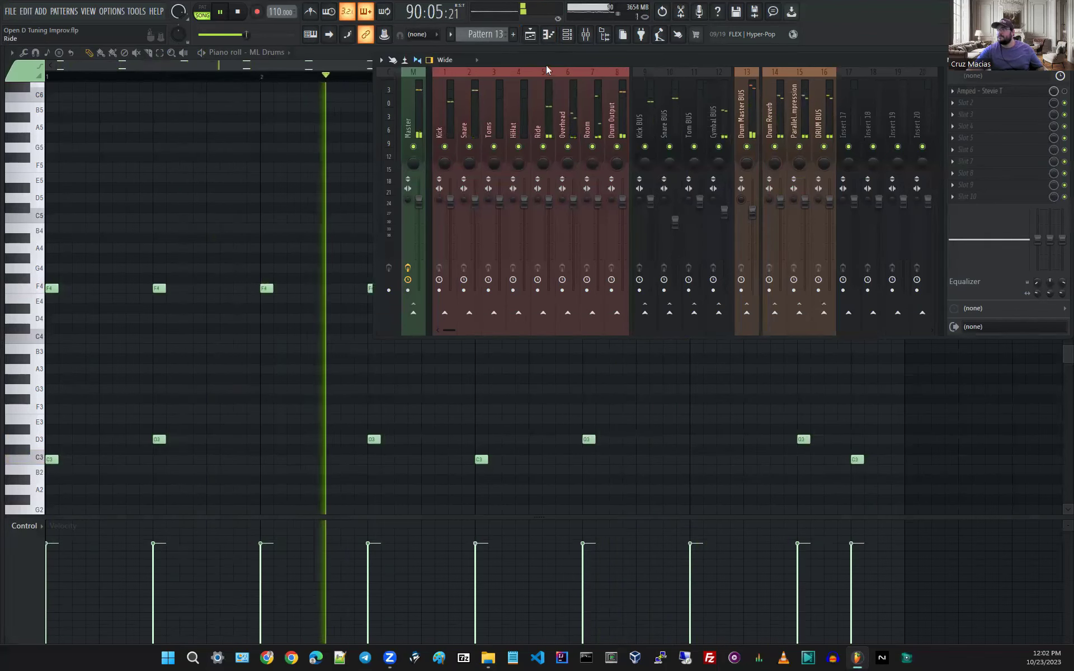
pyautogui.click(530, 37)
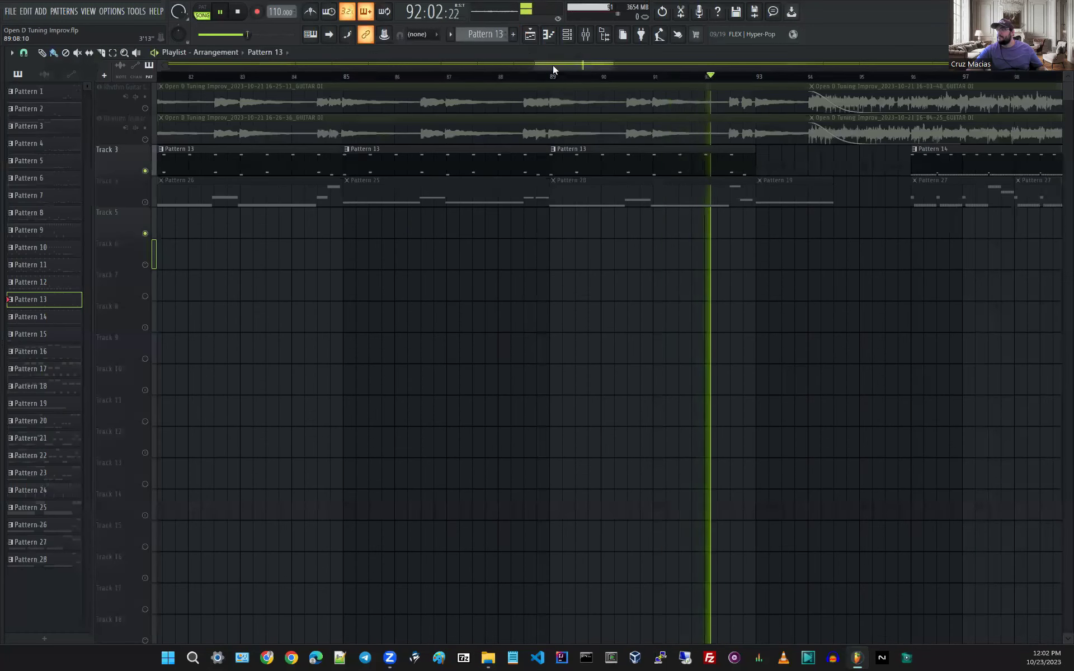
pyautogui.click(531, 37)
# Select Pattern 14 and check where its drum clips start in the playlist.
pyautogui.scroll(1, 479, 35)
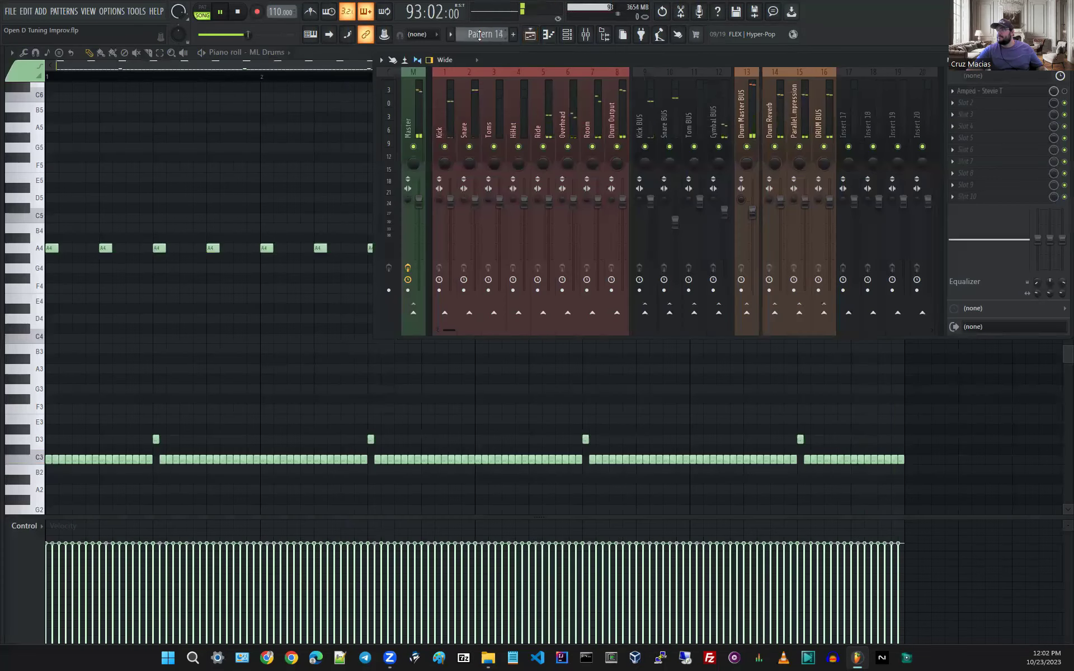
pyautogui.click(530, 36)
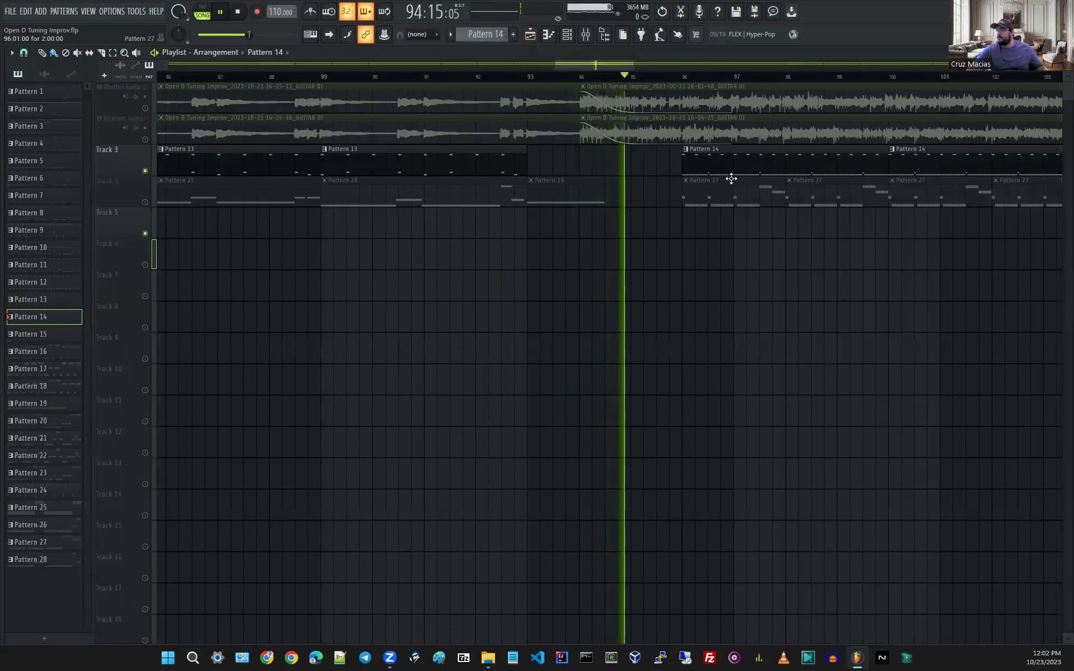
pyautogui.click(531, 35)
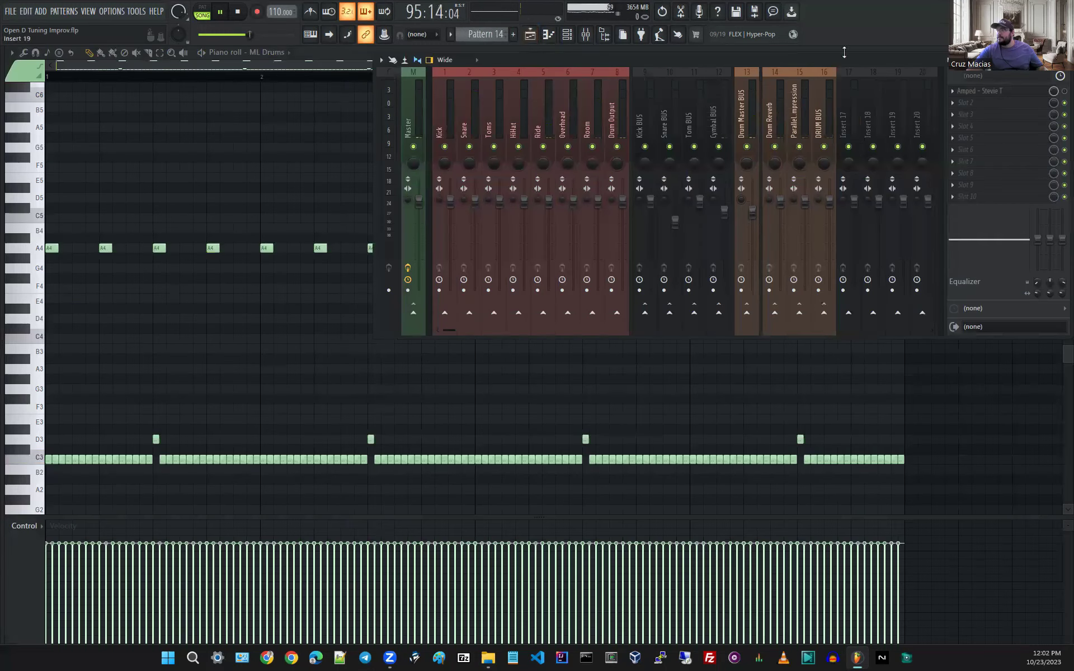
# Show Pattern 14 in the full piano roll with ML Drums as the target channel.
pyautogui.click(548, 35)
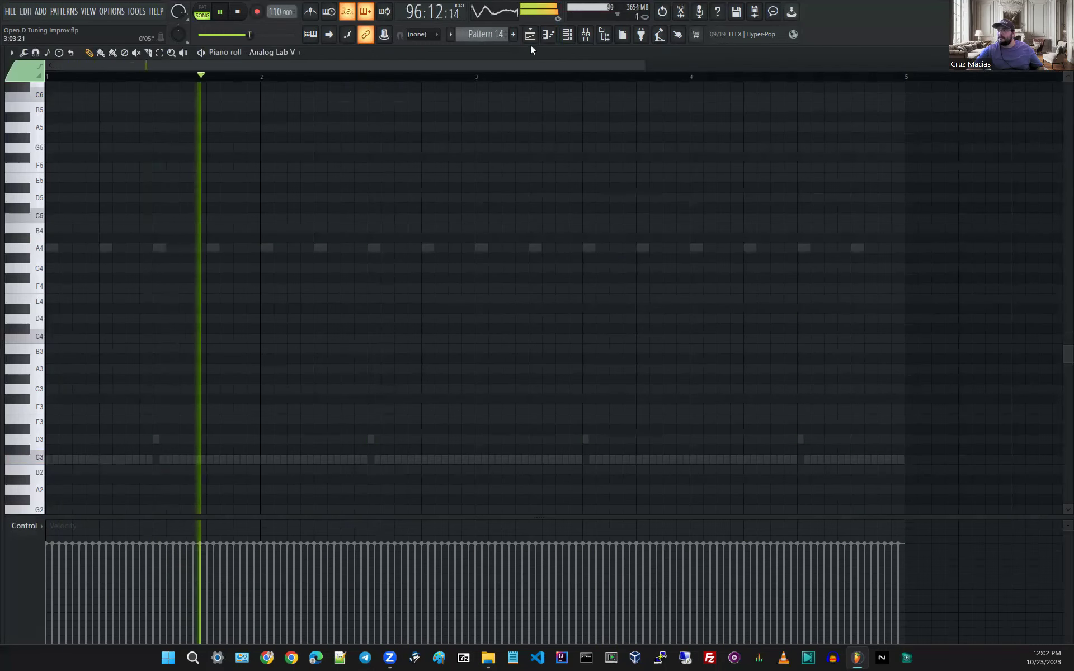
pyautogui.click(272, 52)
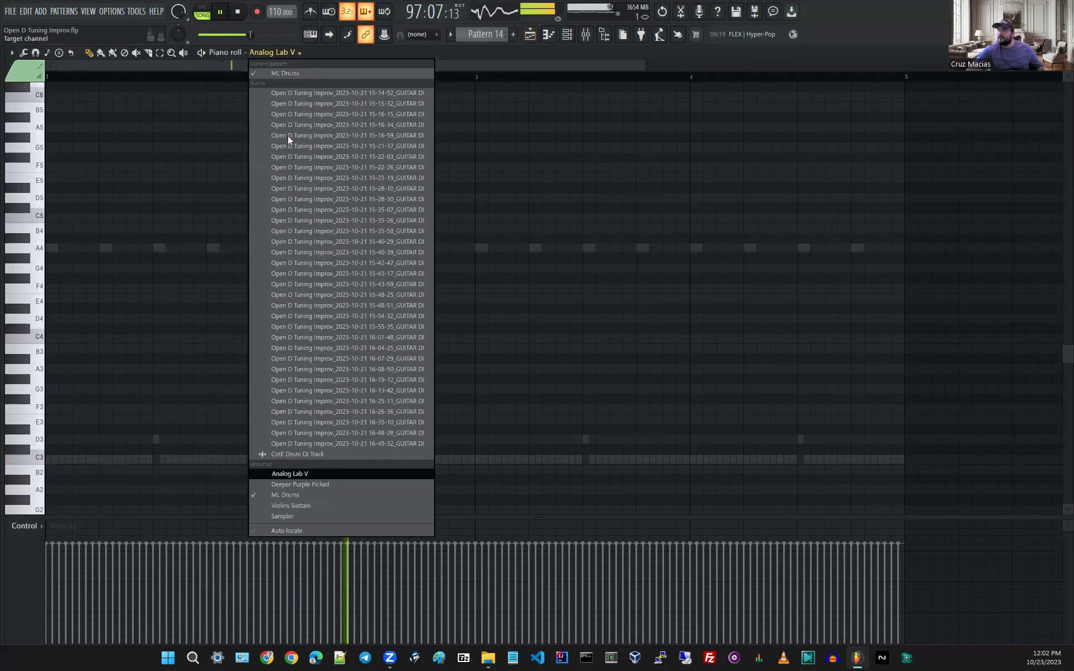
pyautogui.click(288, 496)
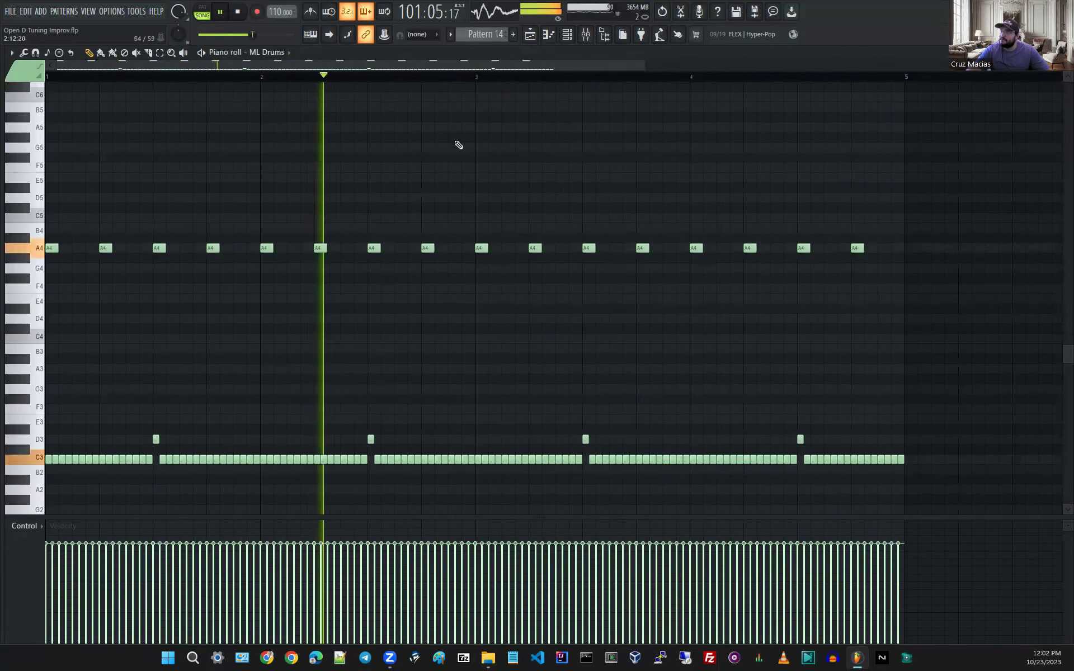
# Survey the whole arrangement around the Pattern 14 section in the playlist and return to its ML Drums notes.
pyautogui.click(539, 40)
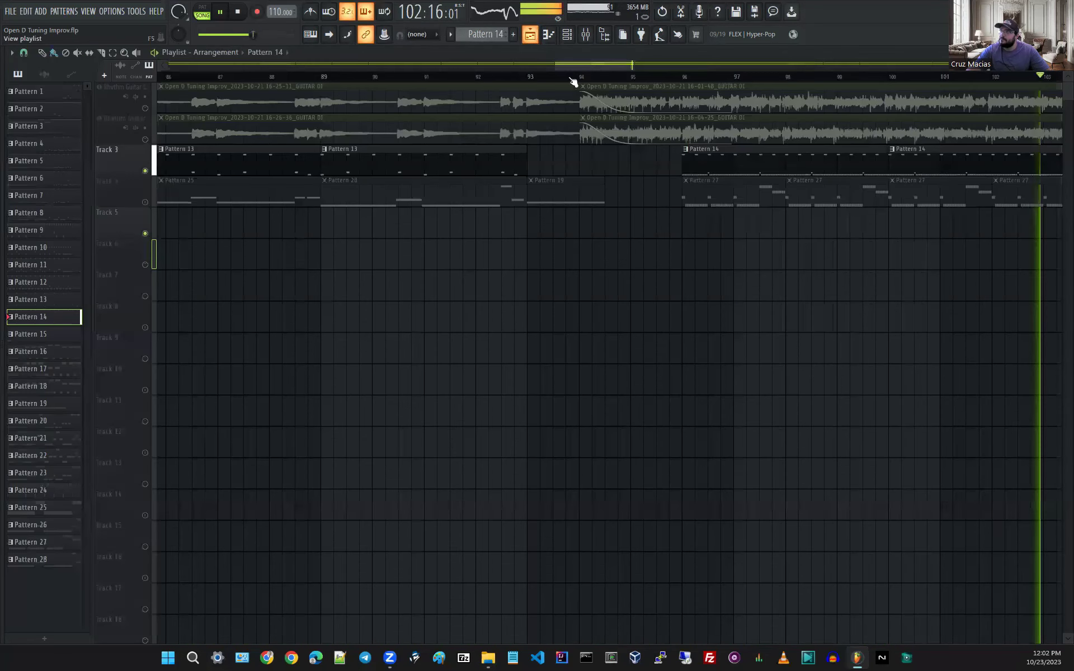
pyautogui.moveTo(583, 64); pyautogui.dragTo(653, 60)
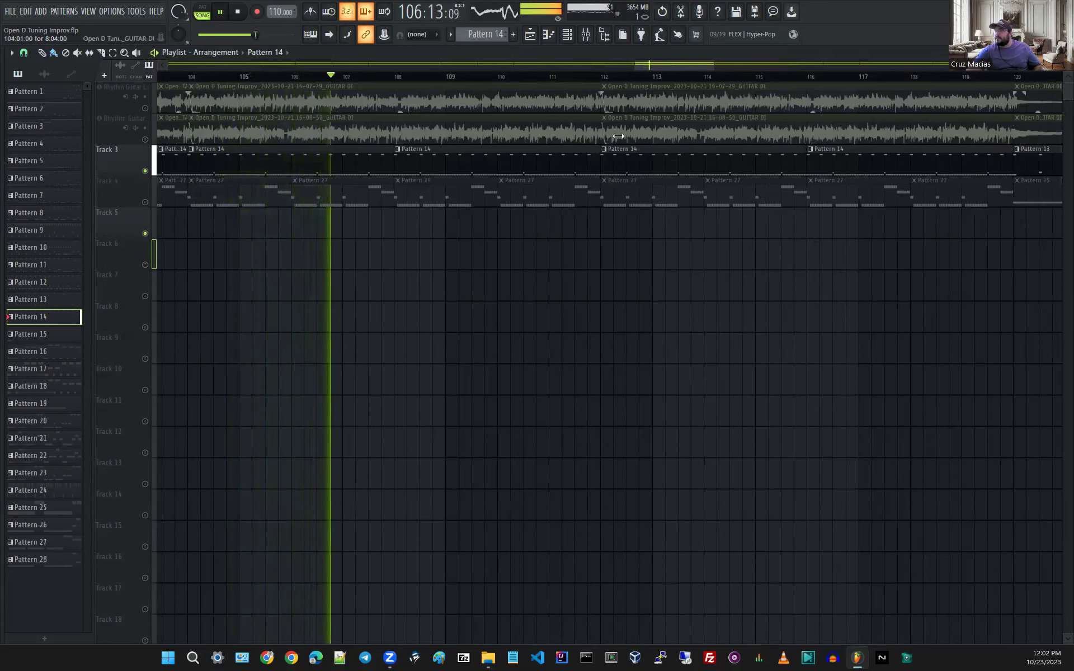
pyautogui.scroll(-2, 680, 363)
pyautogui.scroll(-5, 798, 328)
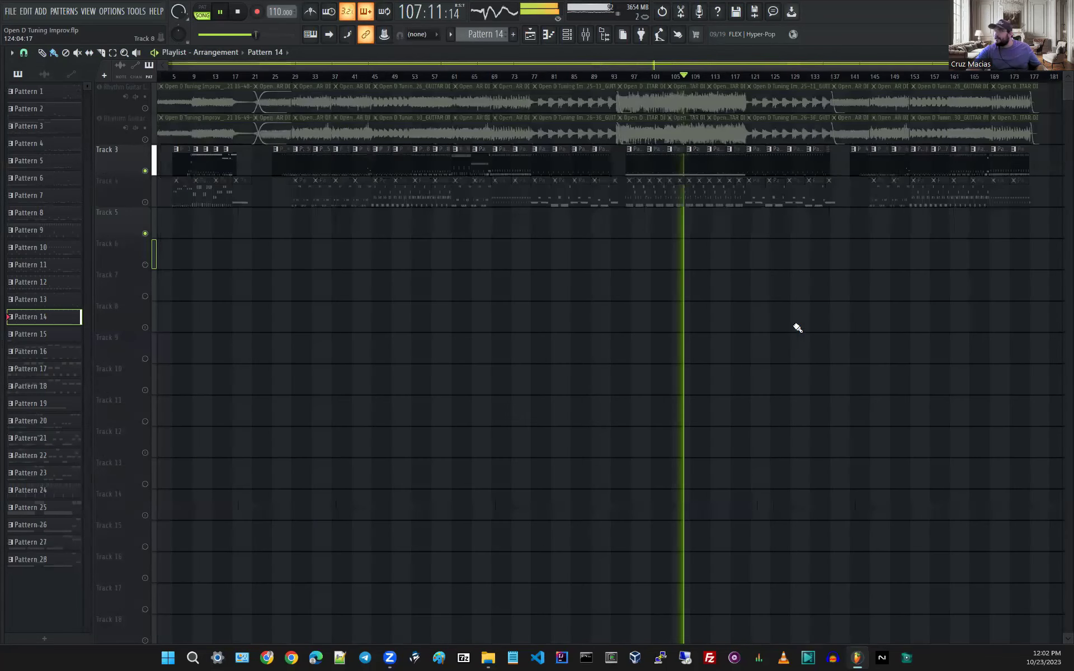
pyautogui.scroll(2, 862, 284)
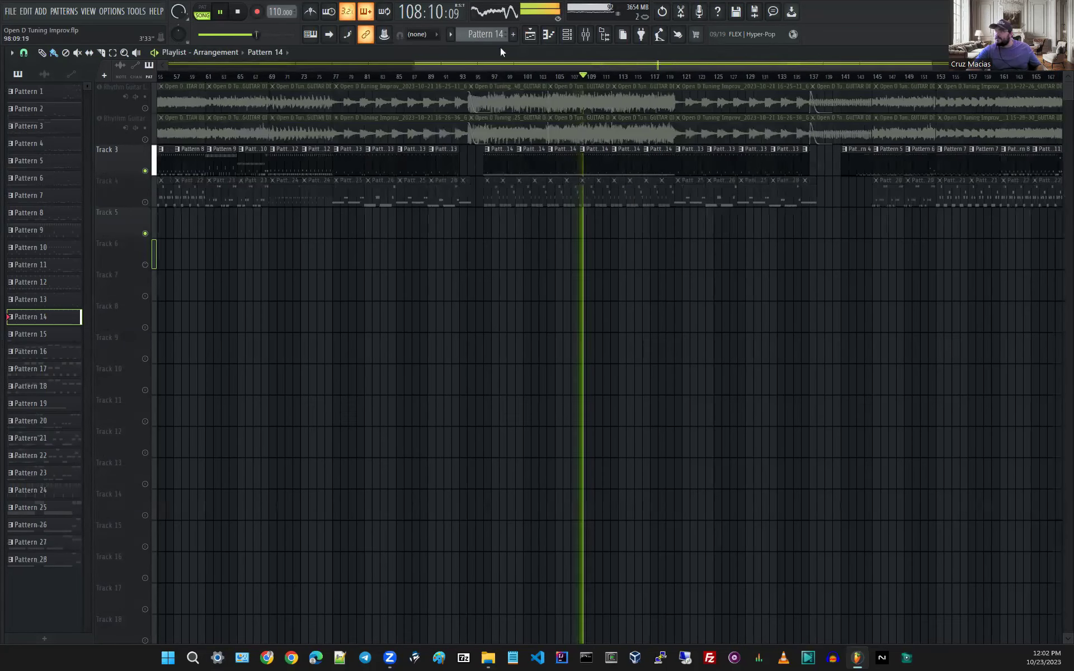
pyautogui.click(530, 35)
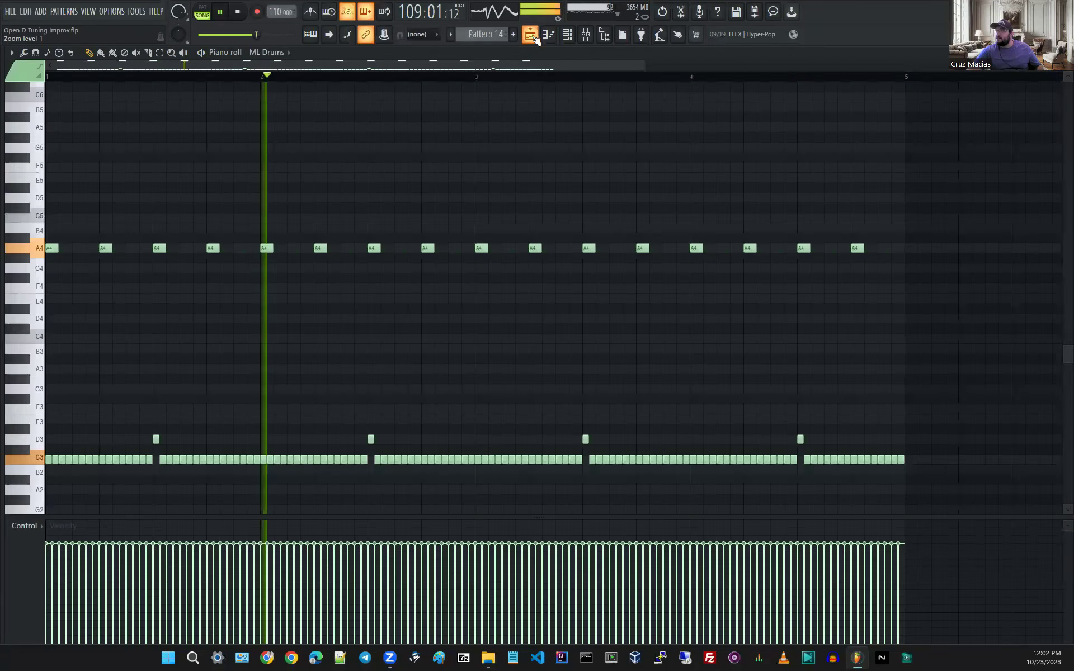
# Look over the drum mixer tracks, examine the ML Drums notes of Patterns 13 and 12, and audition the D3 sound.
pyautogui.click(585, 34)
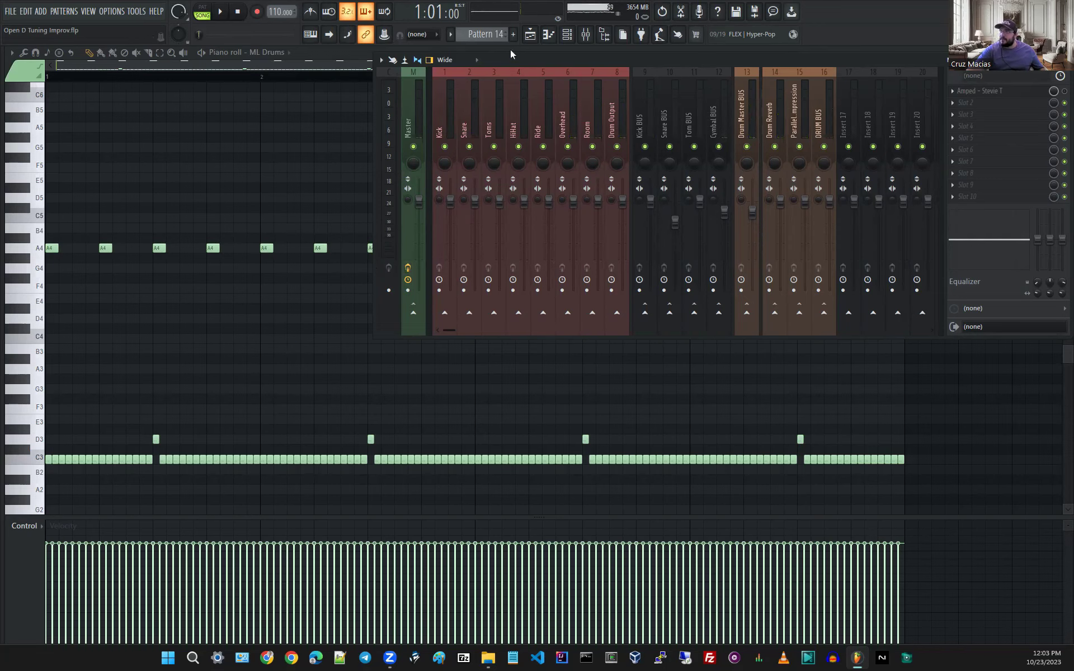
pyautogui.click(316, 53)
pyautogui.scroll(1, 488, 34)
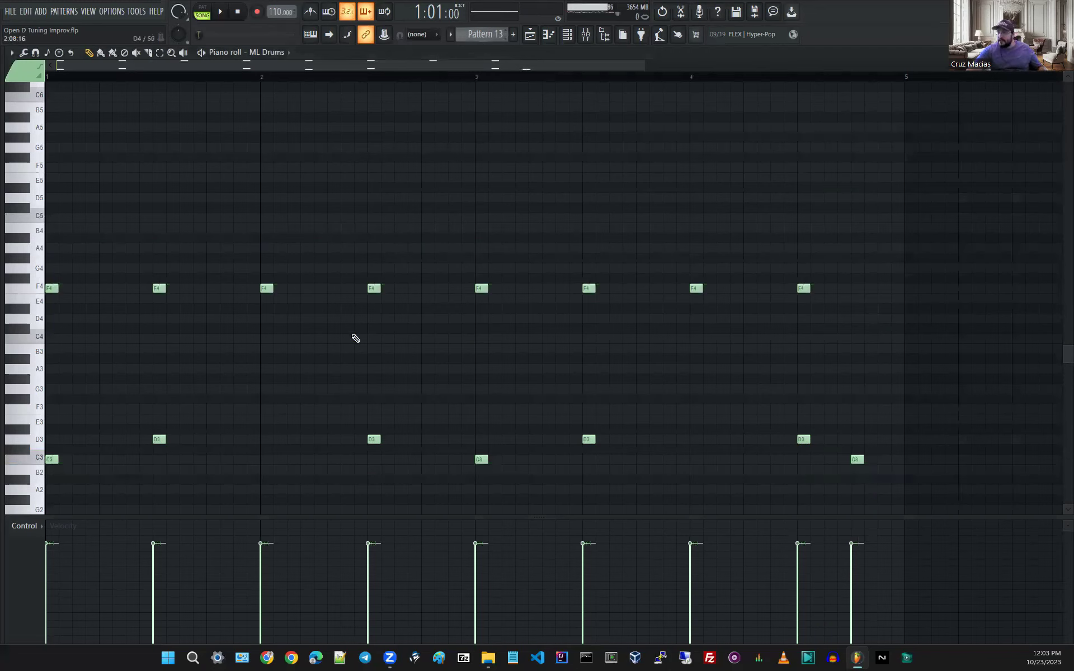
pyautogui.scroll(1, 465, 32)
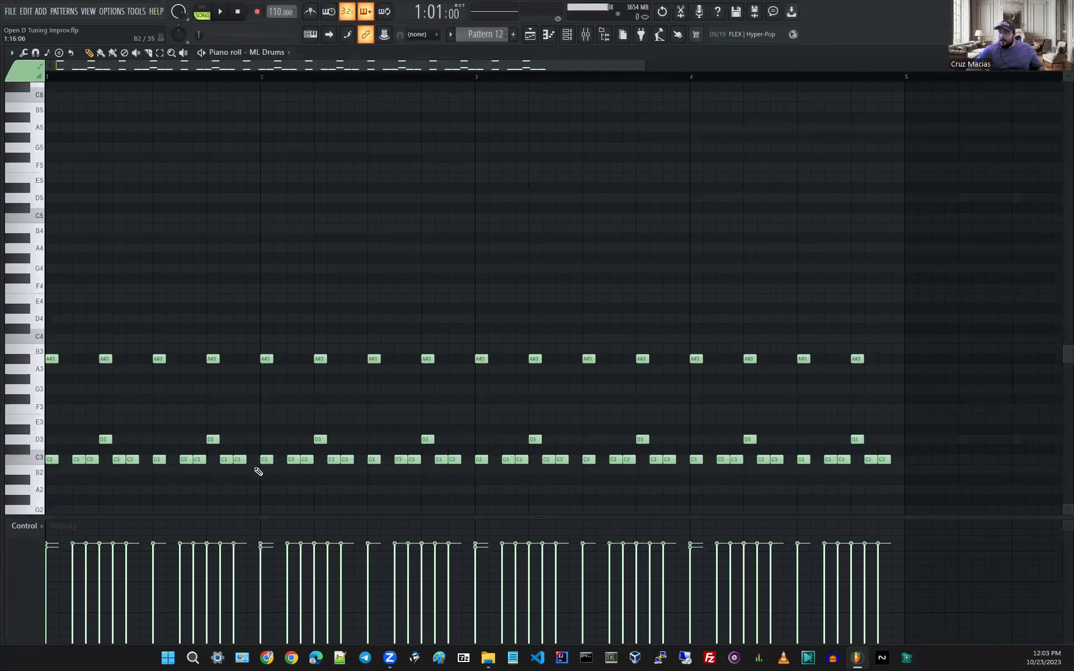
pyautogui.click(38, 442)
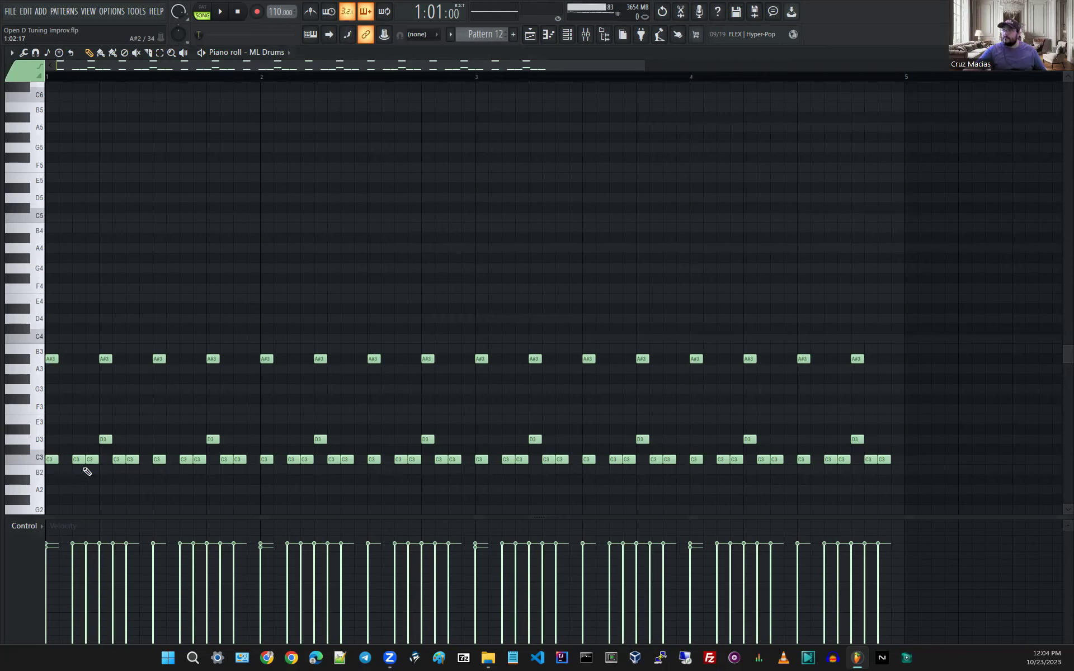
# Examine the ML Drums notes of Patterns 11 back through 6 in the piano roll.
pyautogui.scroll(1, 493, 37)
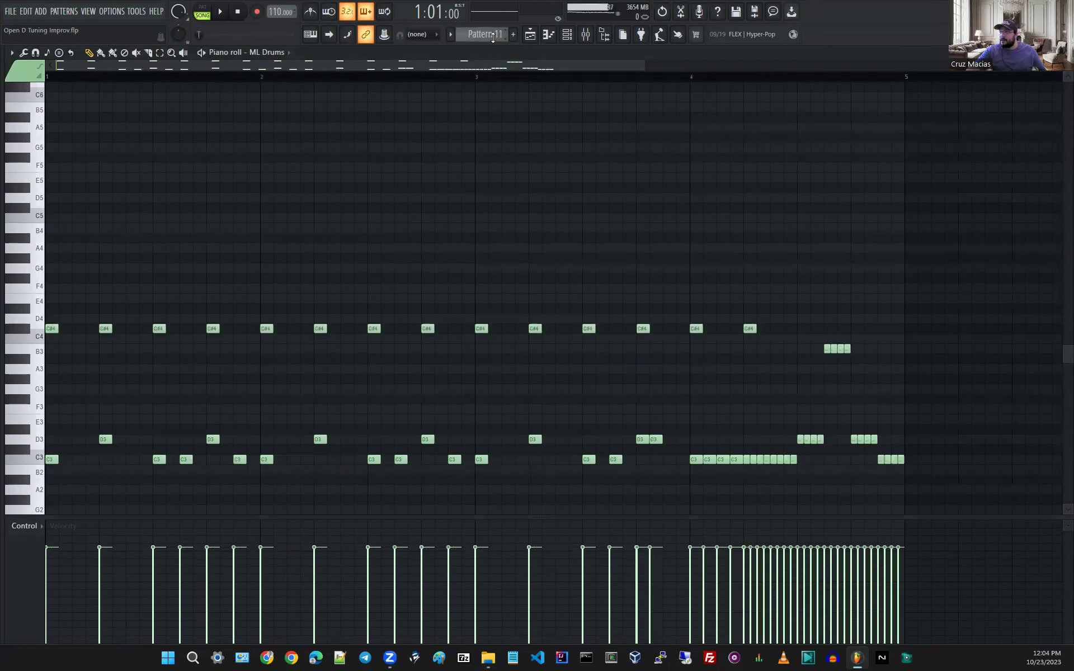
pyautogui.scroll(1, 493, 37)
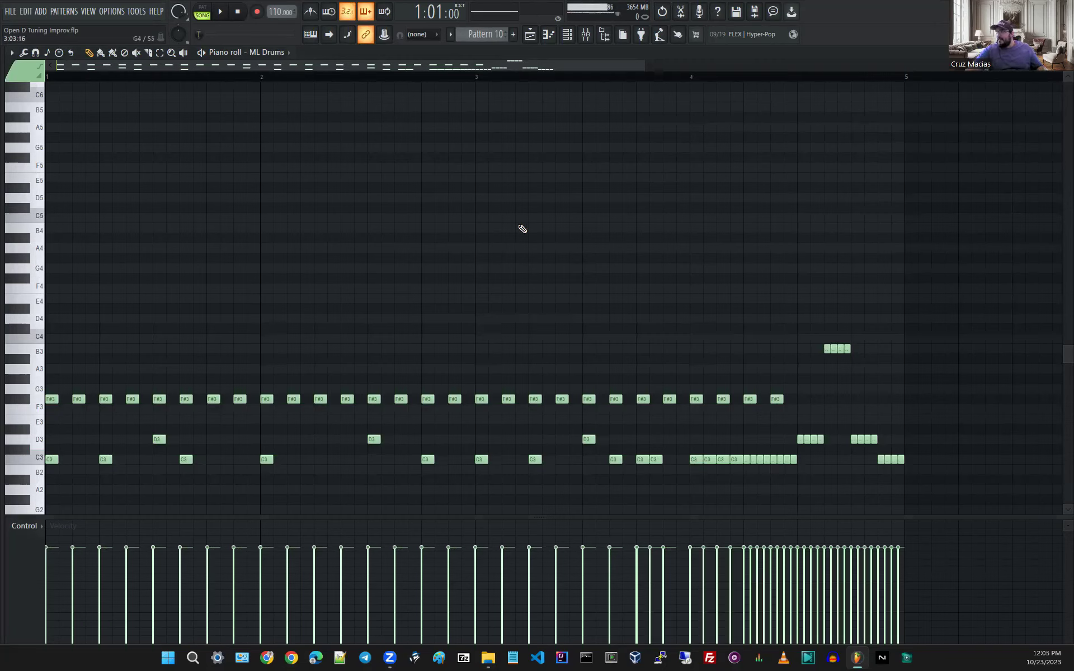
pyautogui.scroll(1, 472, 37)
pyautogui.scroll(1, 473, 37)
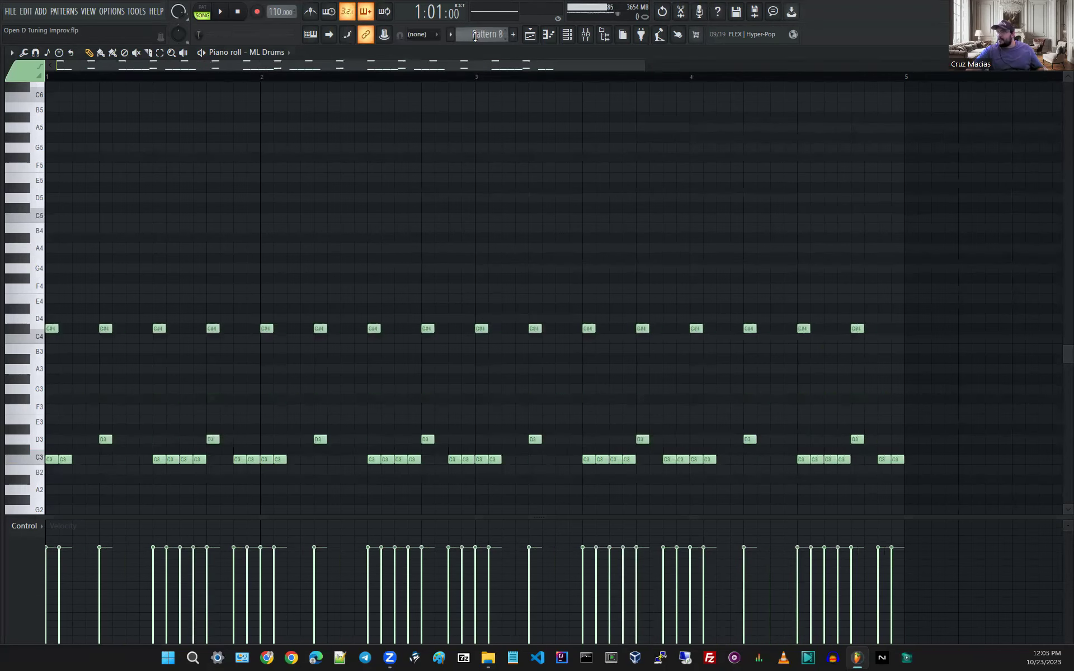
pyautogui.scroll(1, 475, 37)
pyautogui.scroll(1, 475, 37)
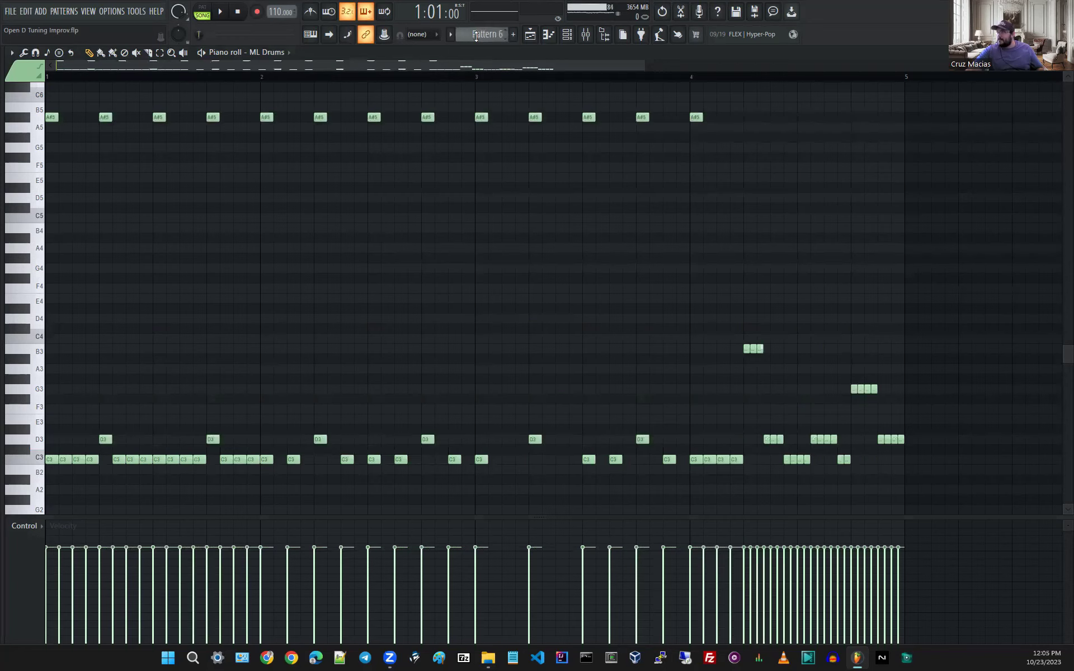